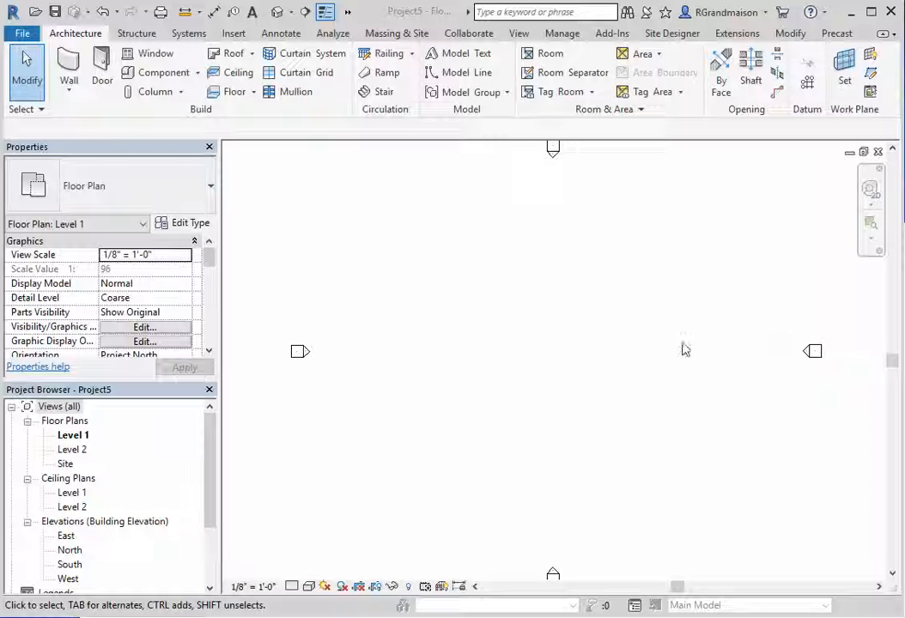
Draw three chained Generic - 8" walls: one angled about 27'-6" at 52°, one horizontal, and one vertical about 22'-6" long.
click(72, 73)
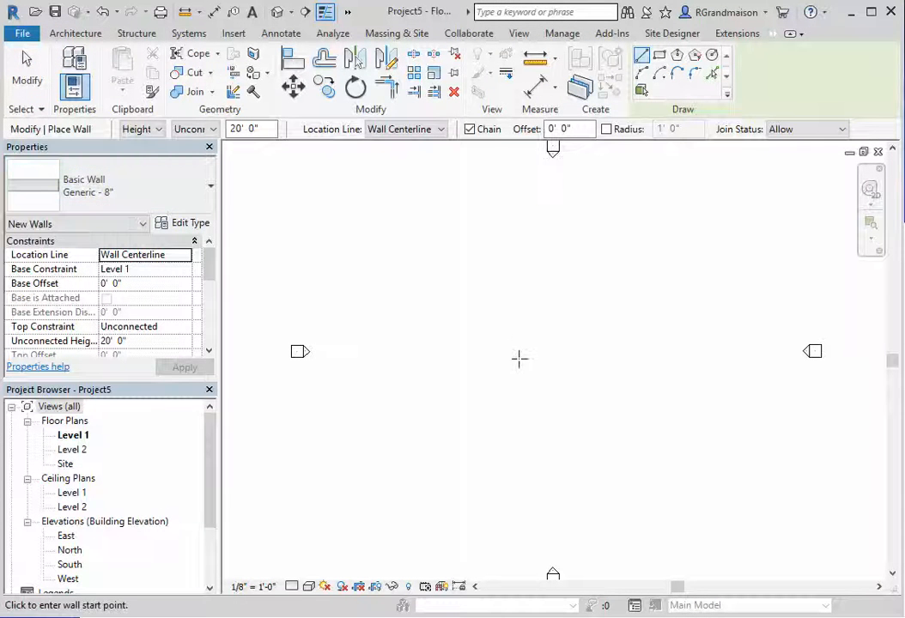
click(458, 350)
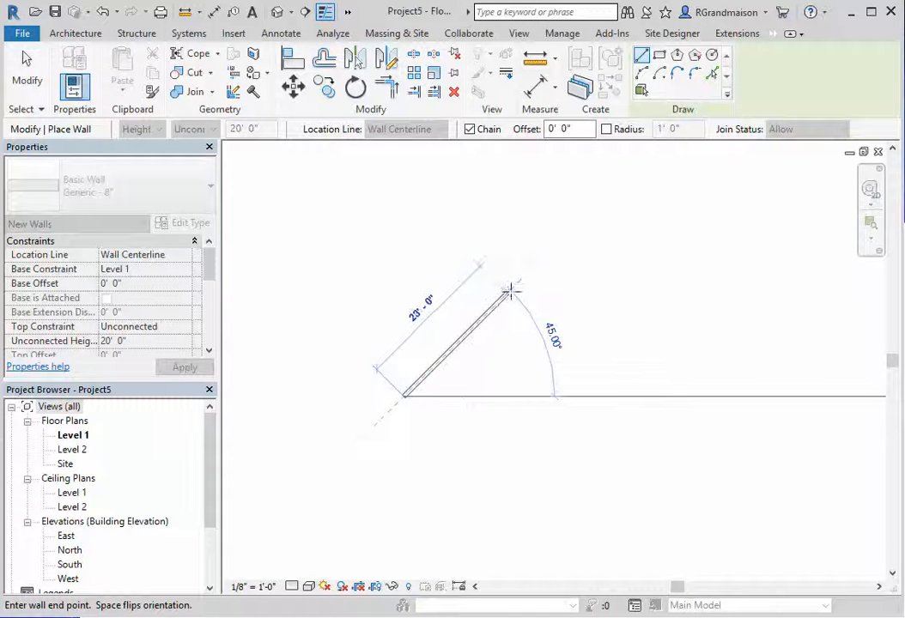
scroll(510, 291, up, 1)
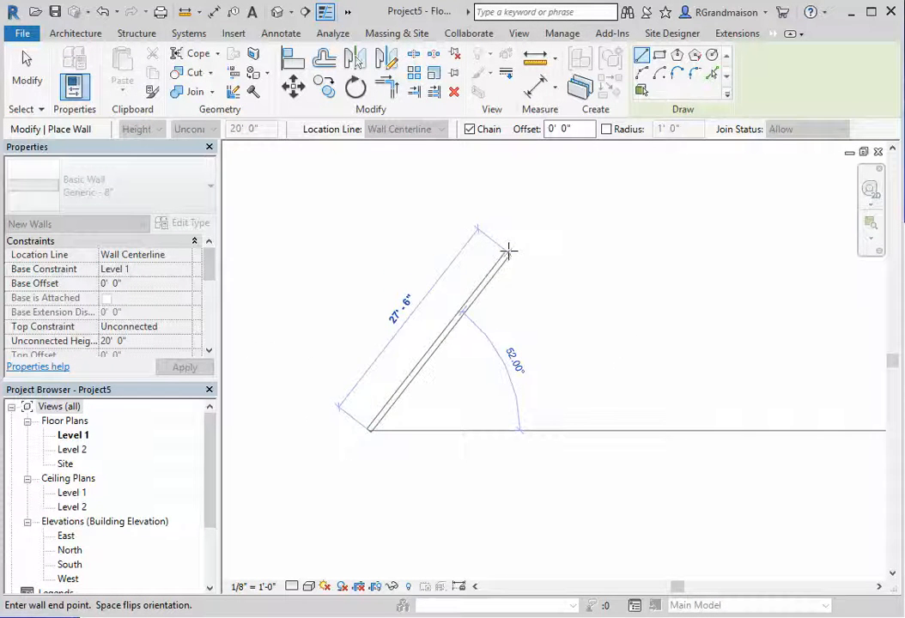
click(508, 250)
click(693, 253)
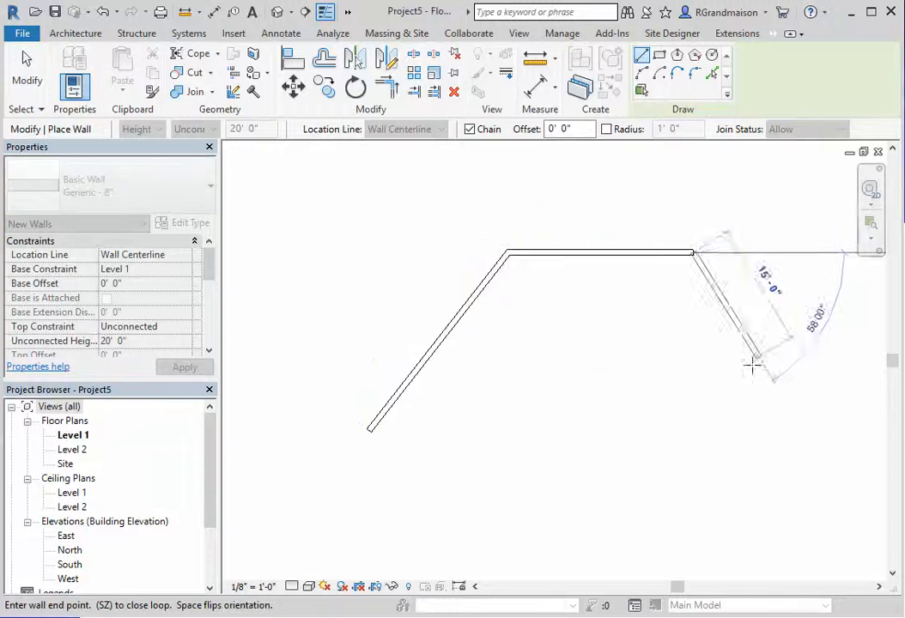
click(691, 434)
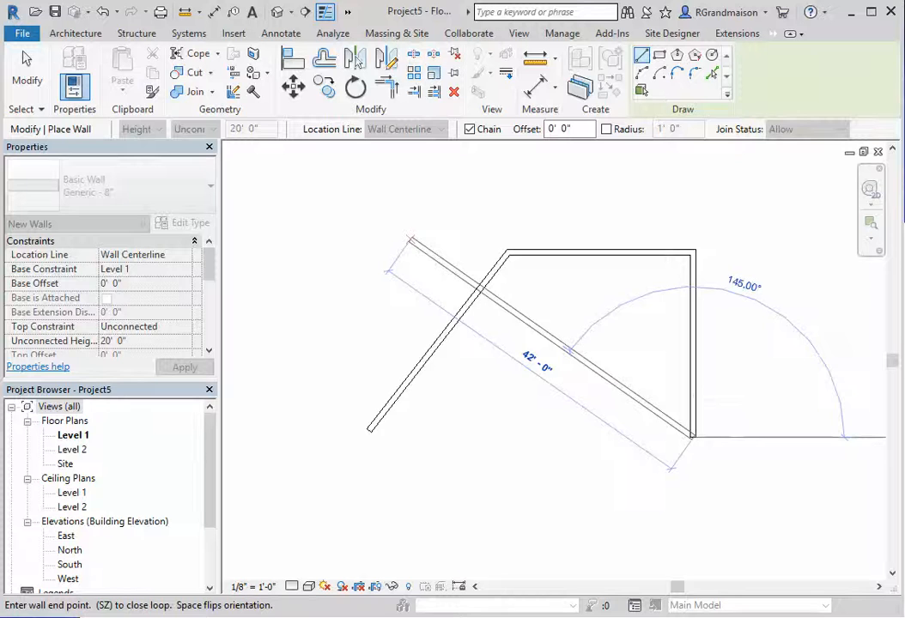
key(Escape)
key(Escape)
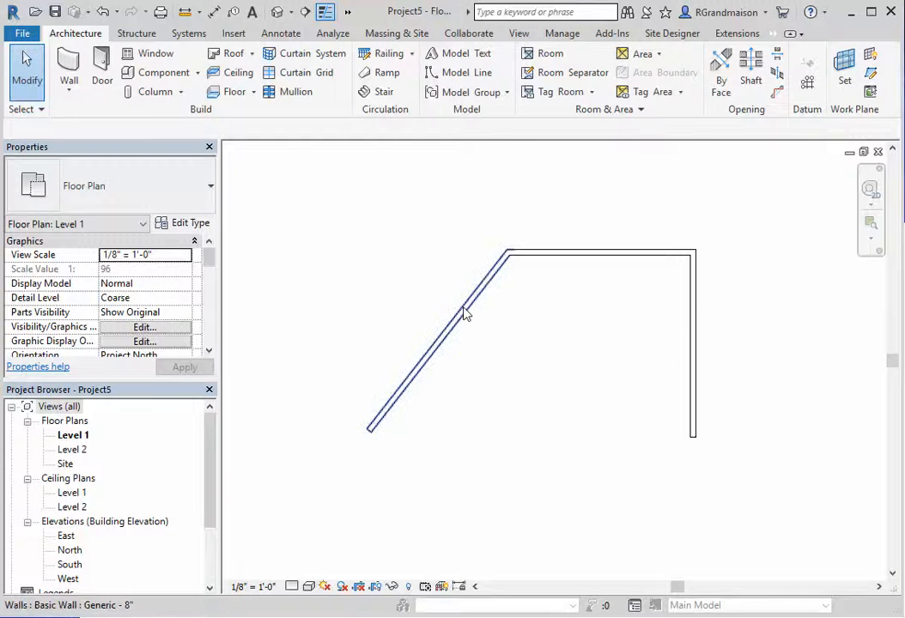
middle_drag(569, 339, 572, 356)
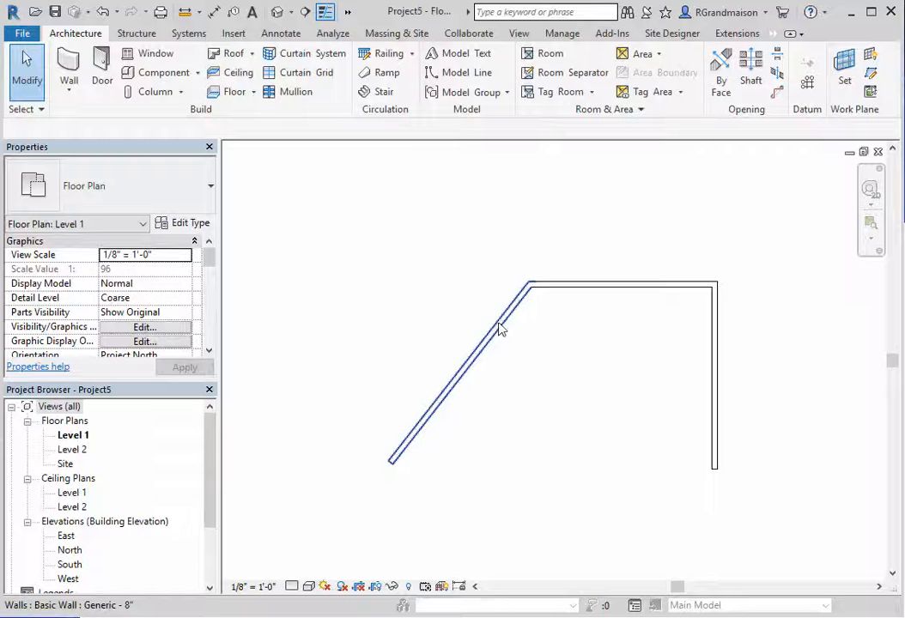
Compare the existing building elevations with the directions of the vertical and angled walls.
drag(211, 479, 217, 509)
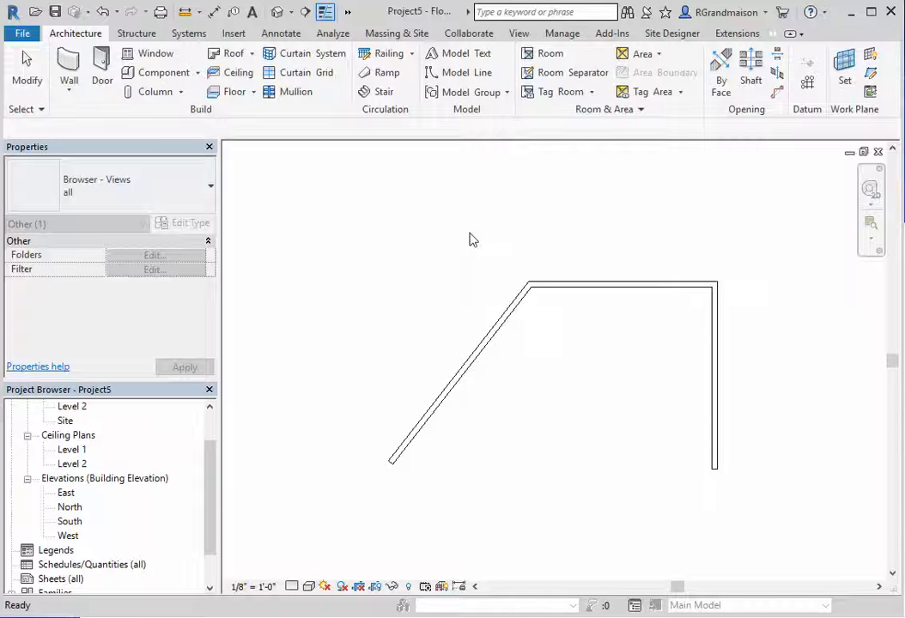
click(69, 507)
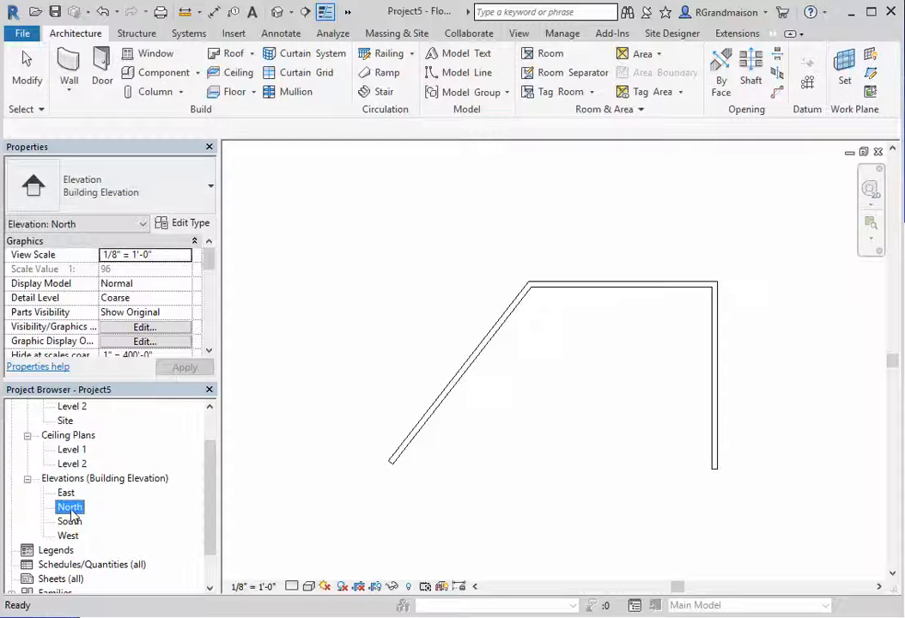
click(600, 273)
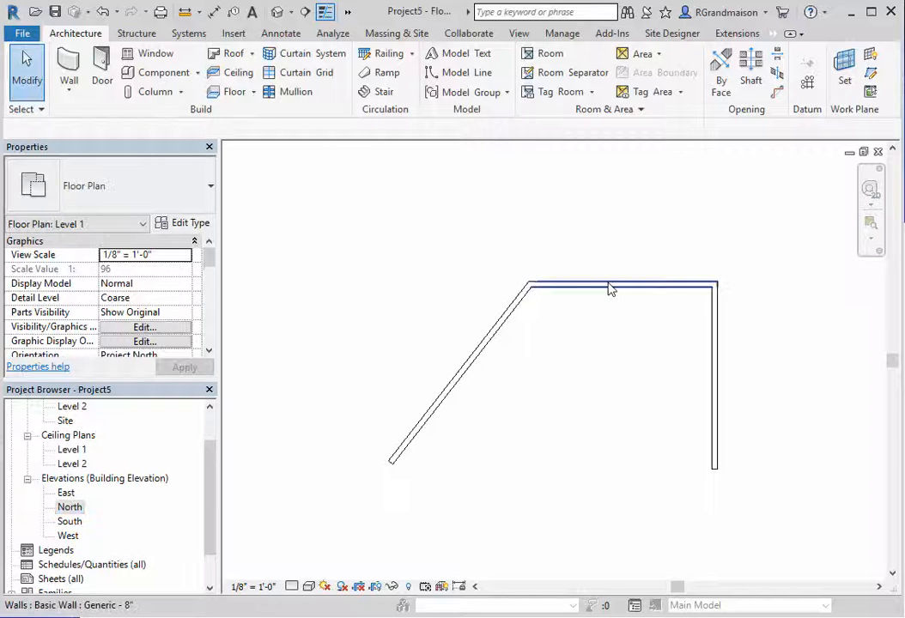
click(721, 393)
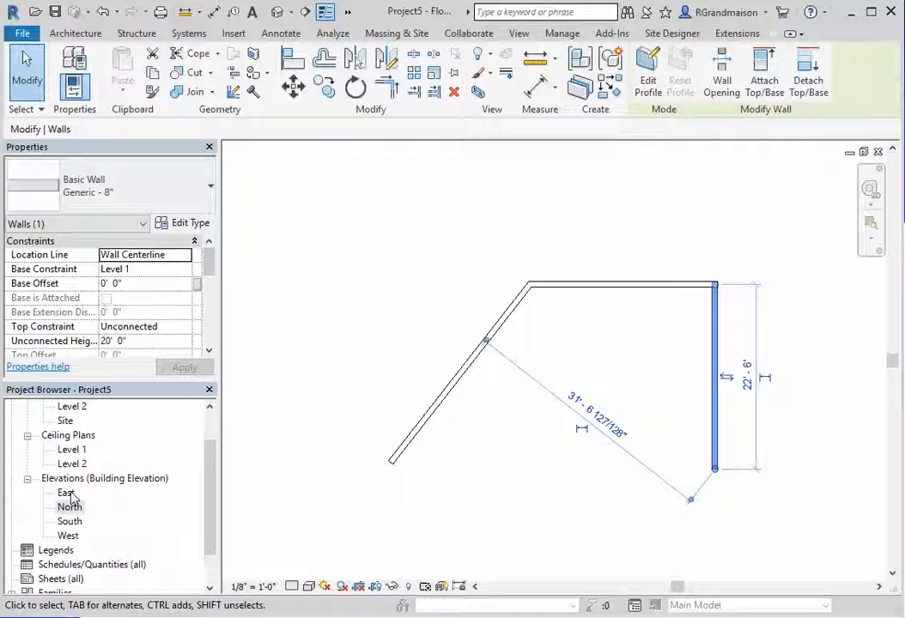
click(339, 408)
click(431, 414)
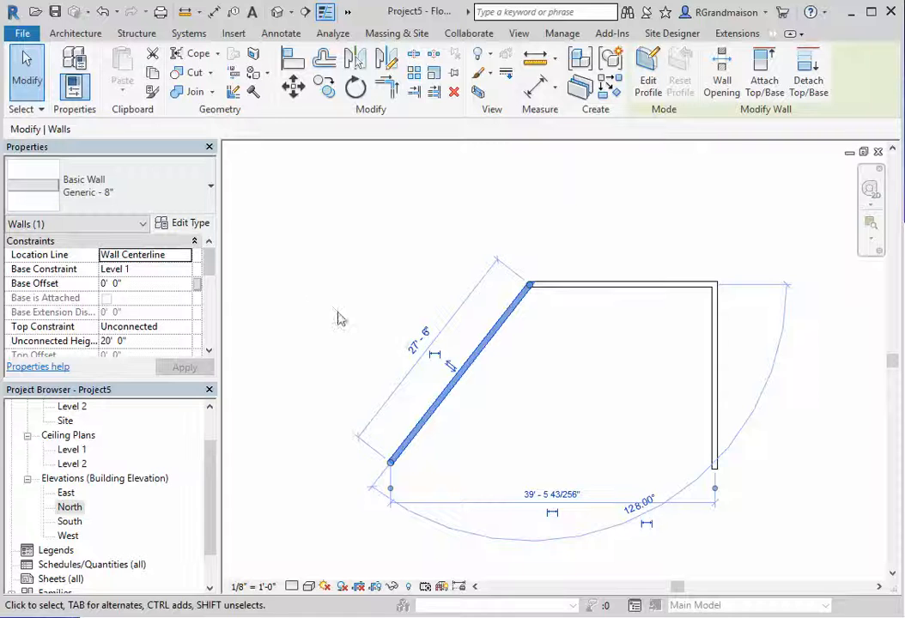
click(445, 275)
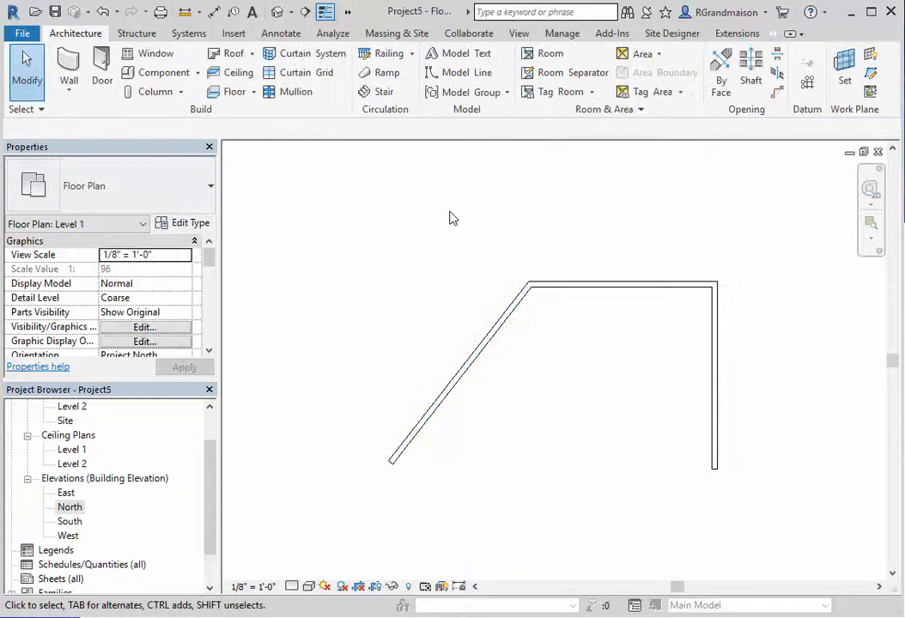
Place a new building elevation outside the angled wall, facing perpendicular to it.
click(520, 34)
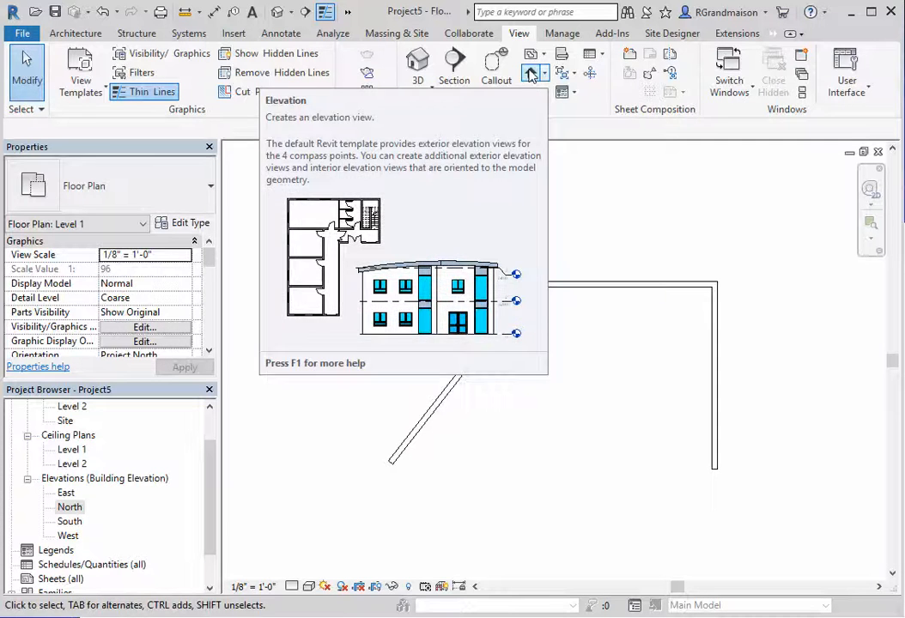
click(530, 78)
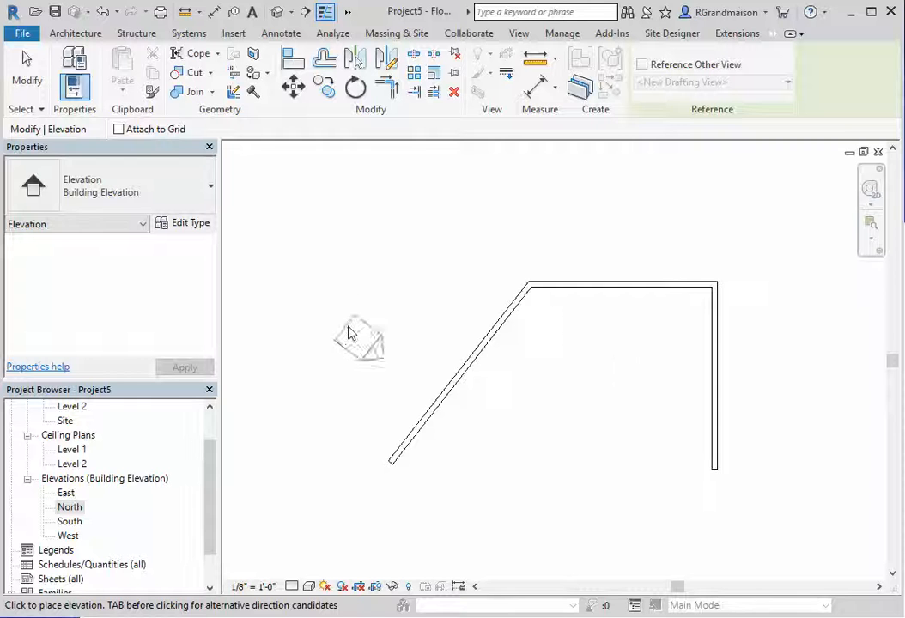
click(539, 191)
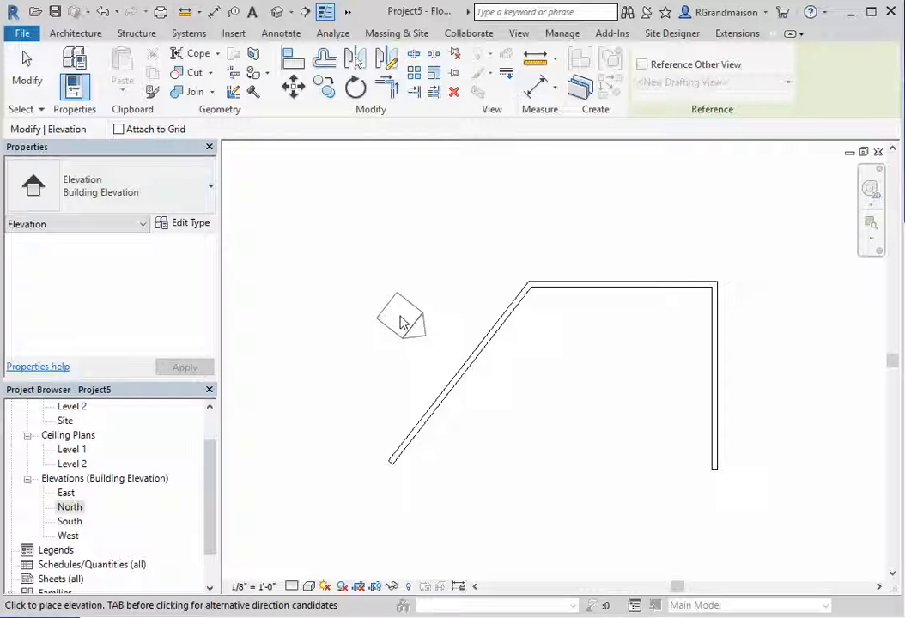
click(400, 323)
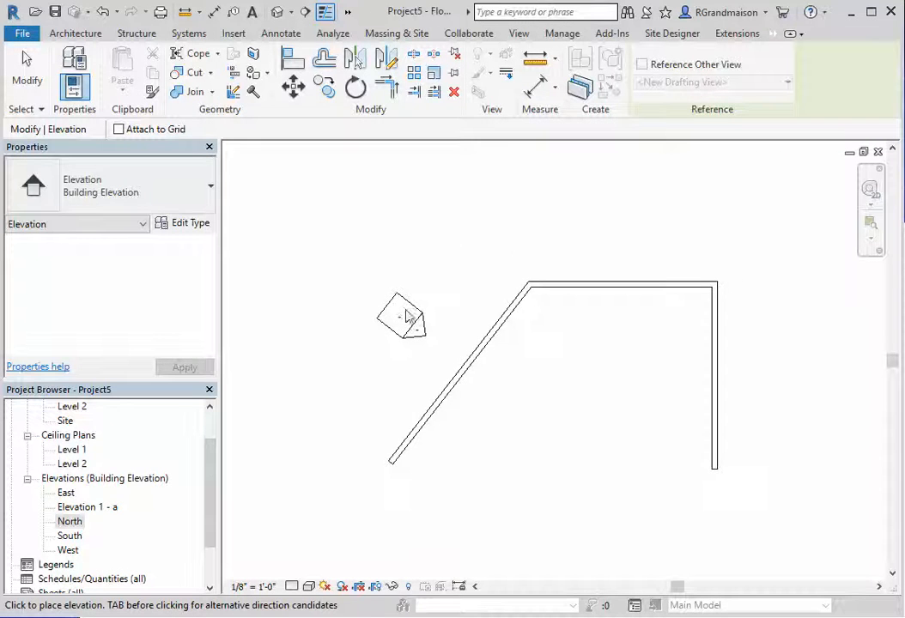
scroll(491, 255, down, 1)
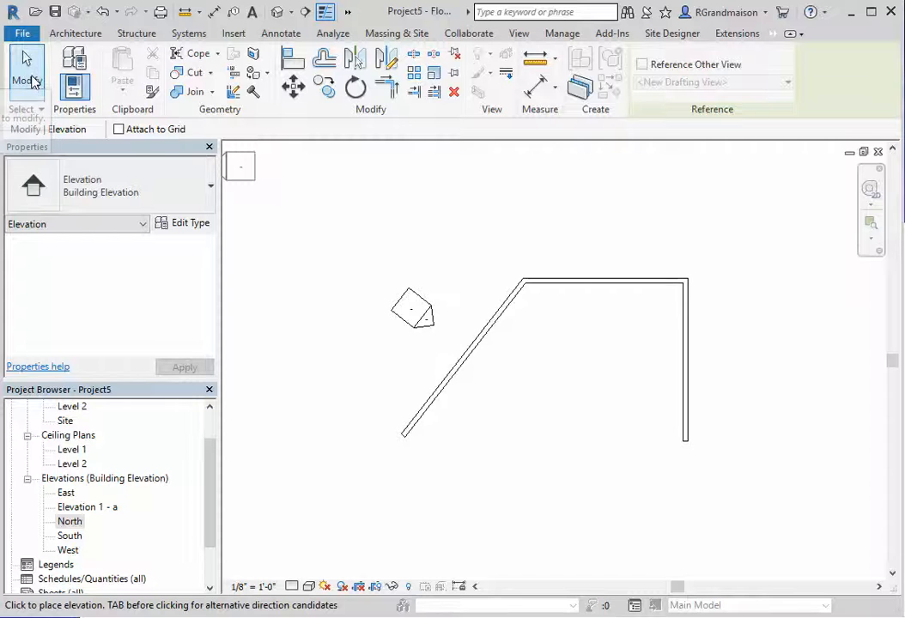
click(36, 80)
Show the new elevation's view extents and adjust its far clip boundary to lie a short distance behind the angled wall.
scroll(397, 257, down, 1)
middle_drag(395, 257, 458, 313)
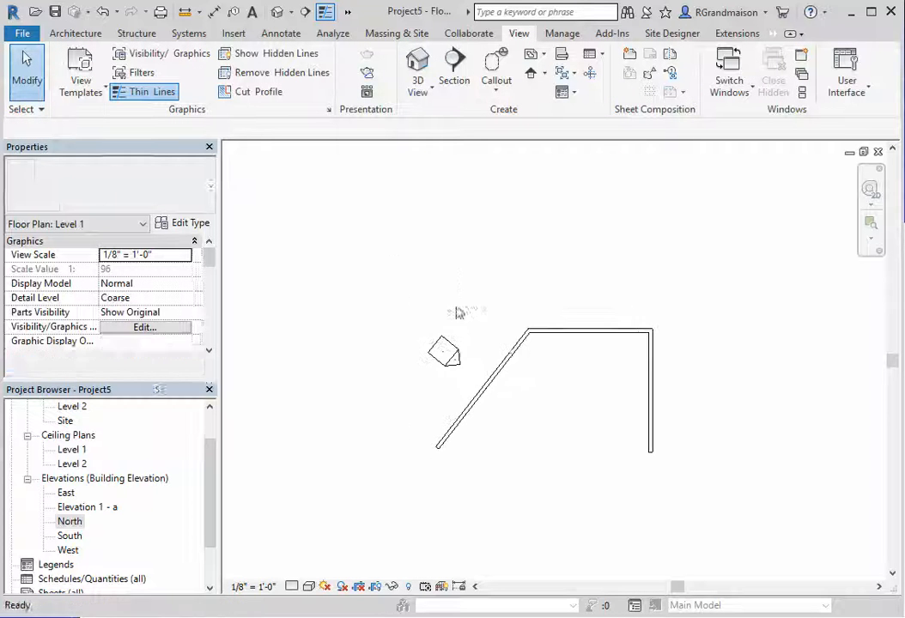
click(452, 364)
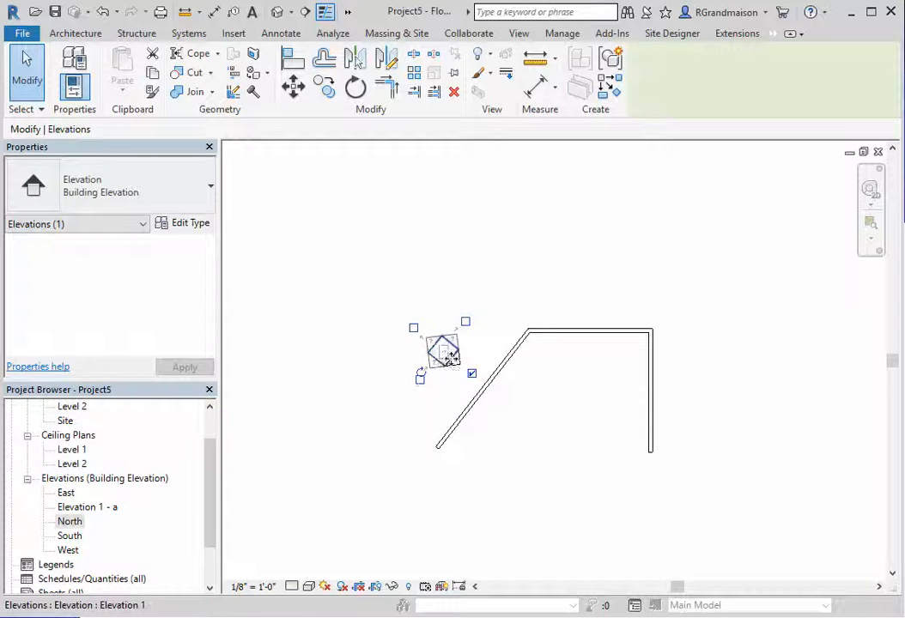
scroll(461, 378, up, 3)
click(506, 329)
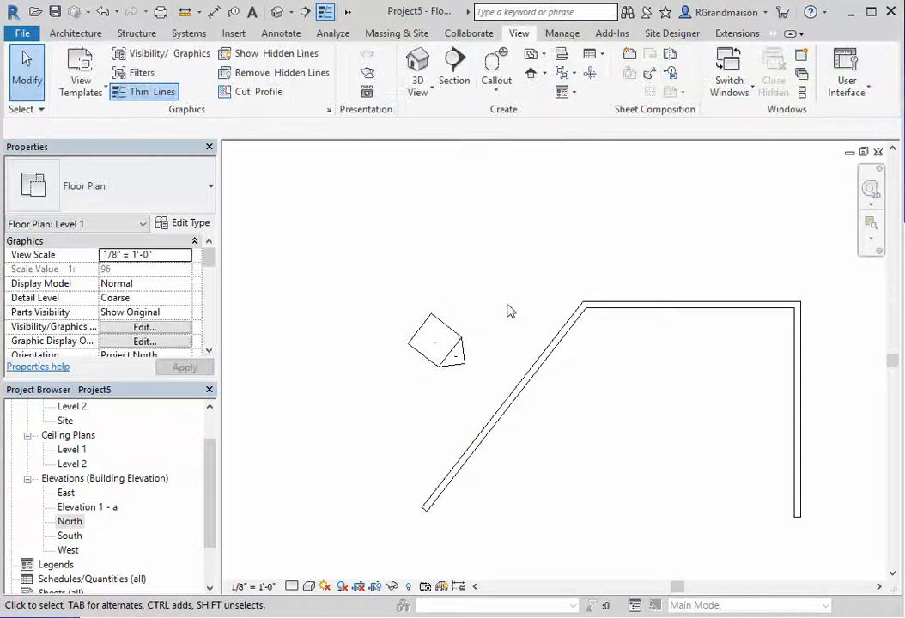
click(460, 360)
scroll(462, 360, down, 2)
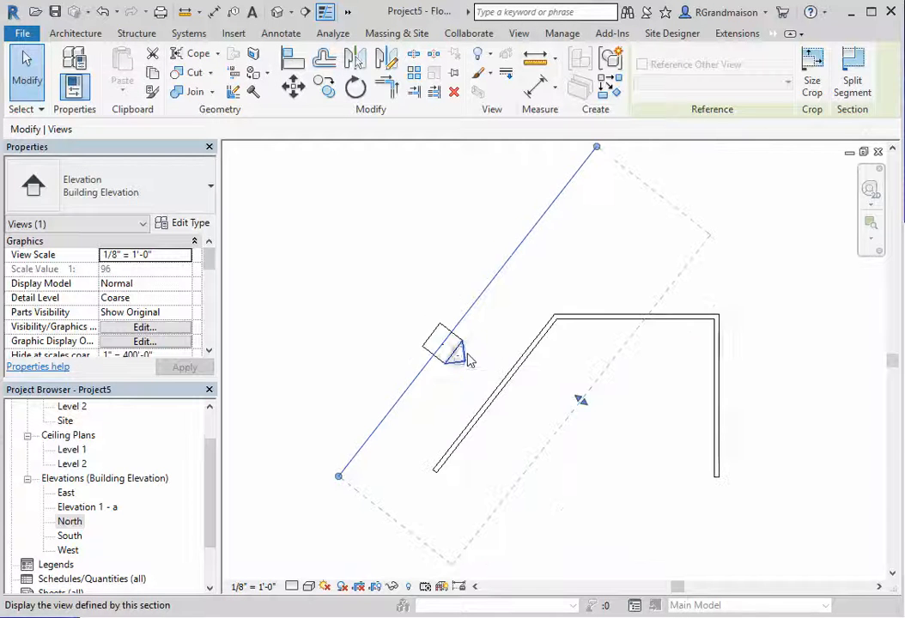
drag(581, 400, 668, 454)
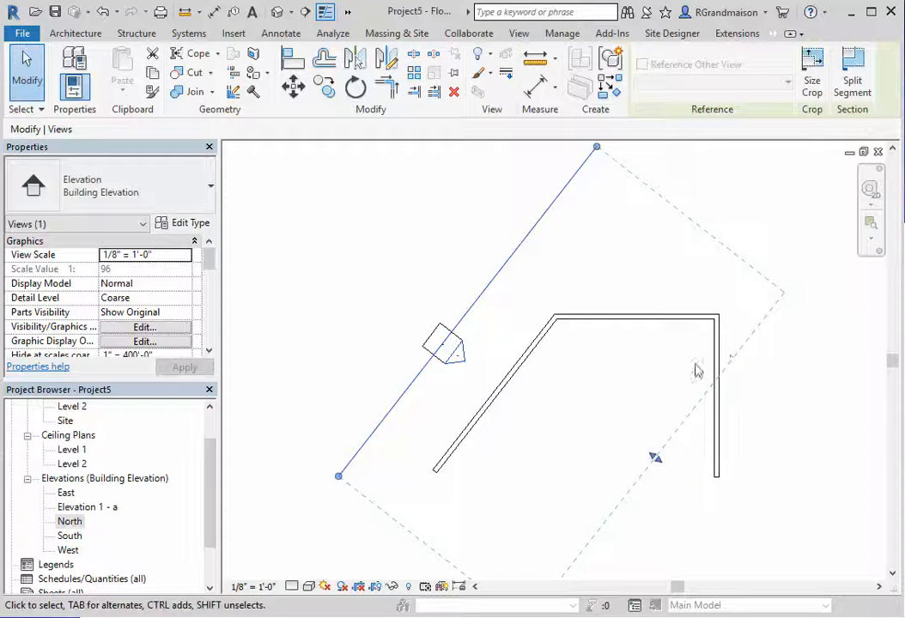
drag(655, 457, 554, 385)
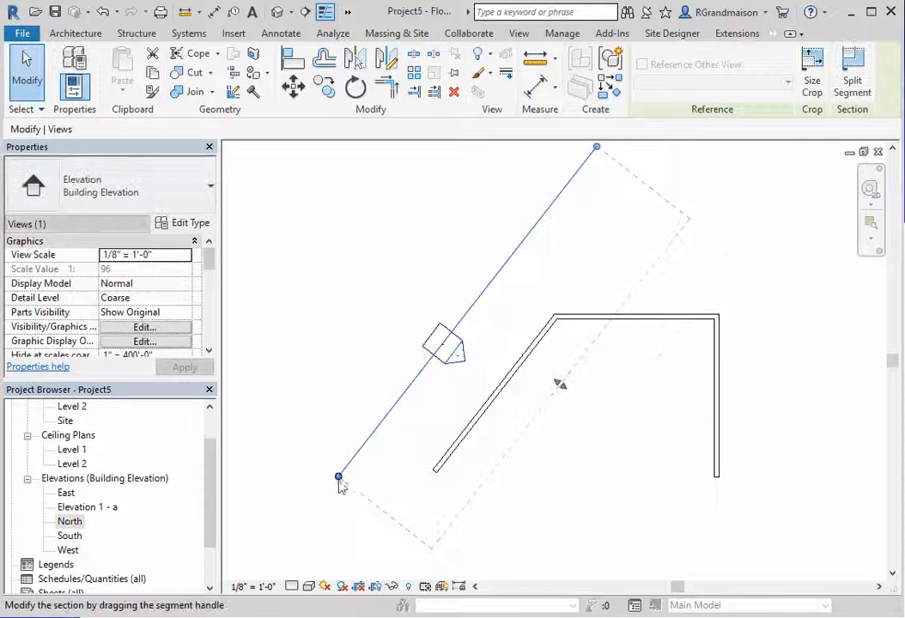
Fit the elevation's extents around the angled wall by shortening both ends of its clip line, moving it closer, and tightening the far clip.
drag(341, 472, 372, 433)
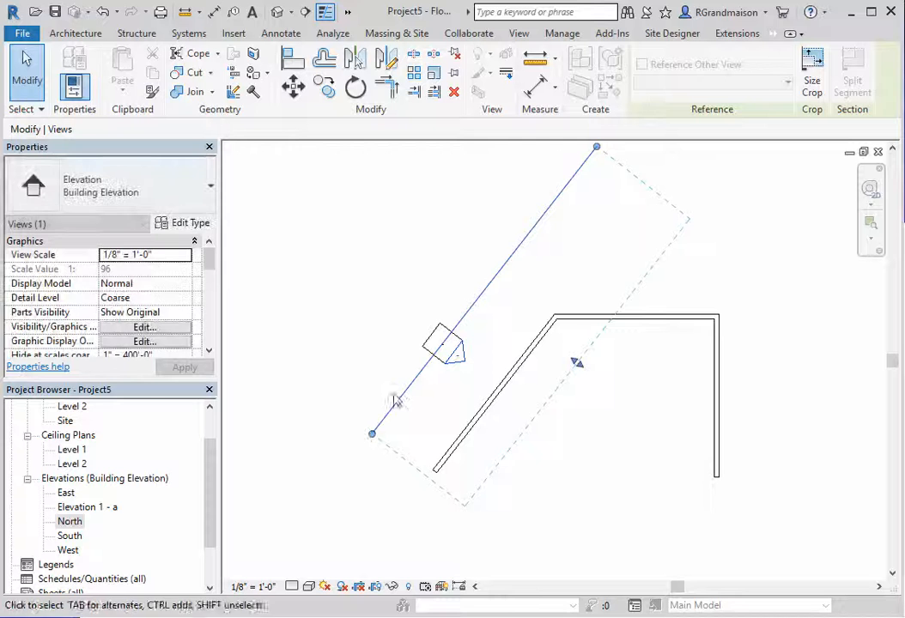
drag(597, 149, 521, 251)
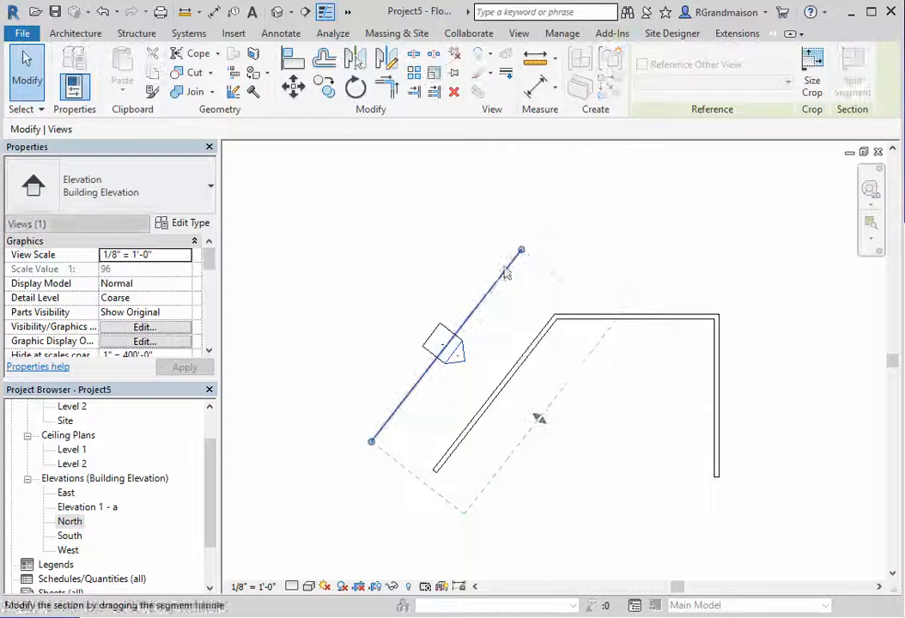
drag(487, 298, 507, 313)
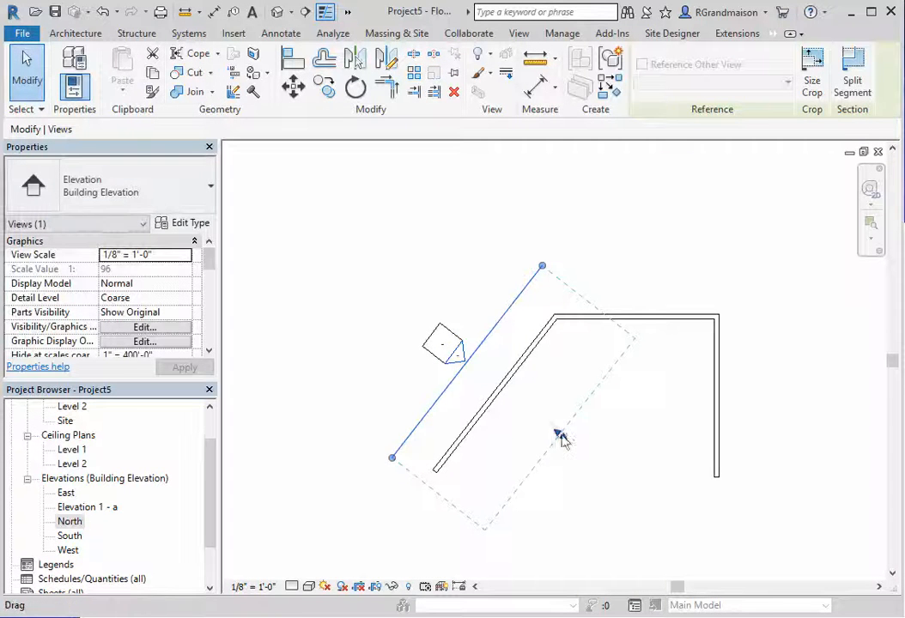
drag(560, 434, 527, 409)
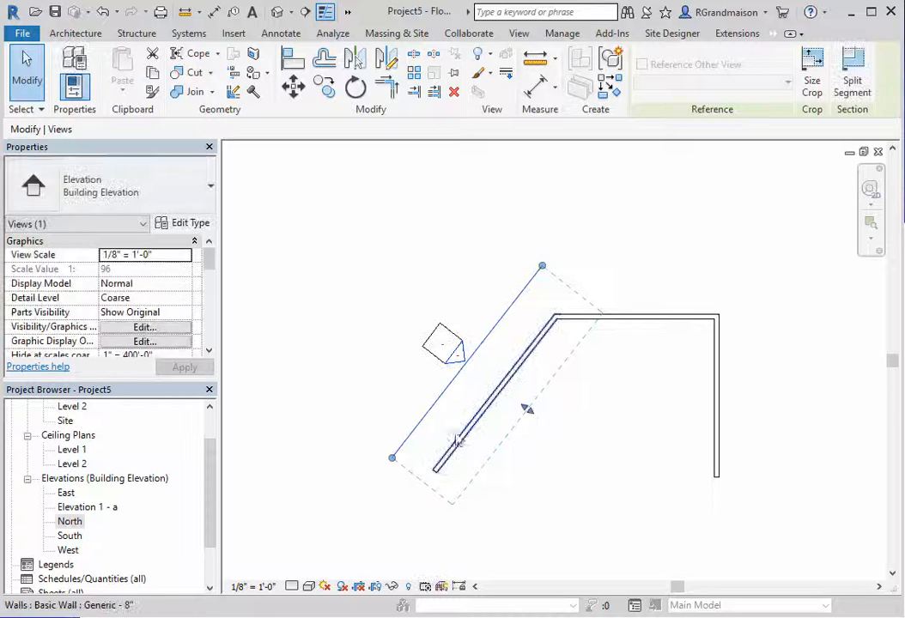
click(464, 268)
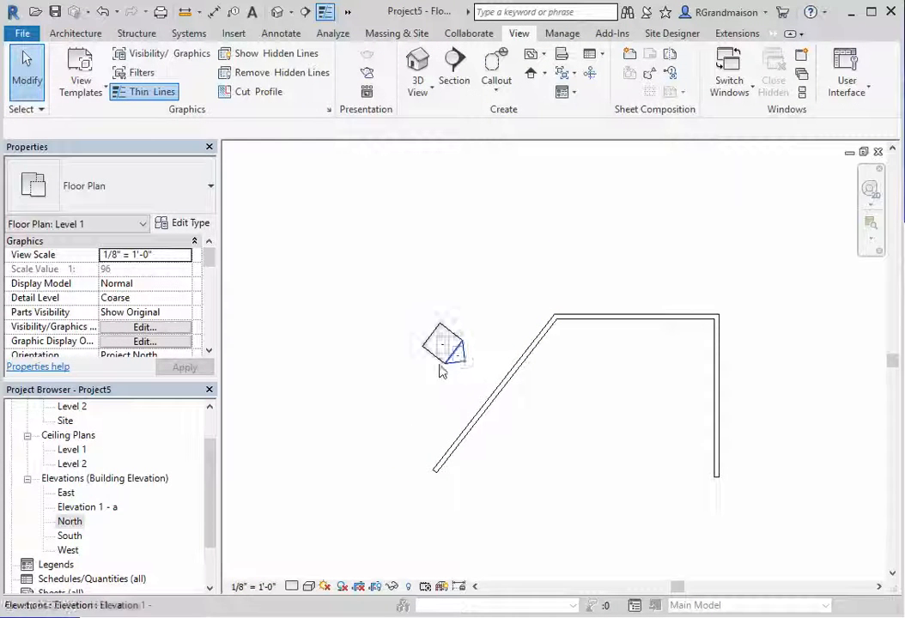
Open the new elevation view of the angled wall and raise the upper edge of its crop region well above the wall.
double_click(461, 354)
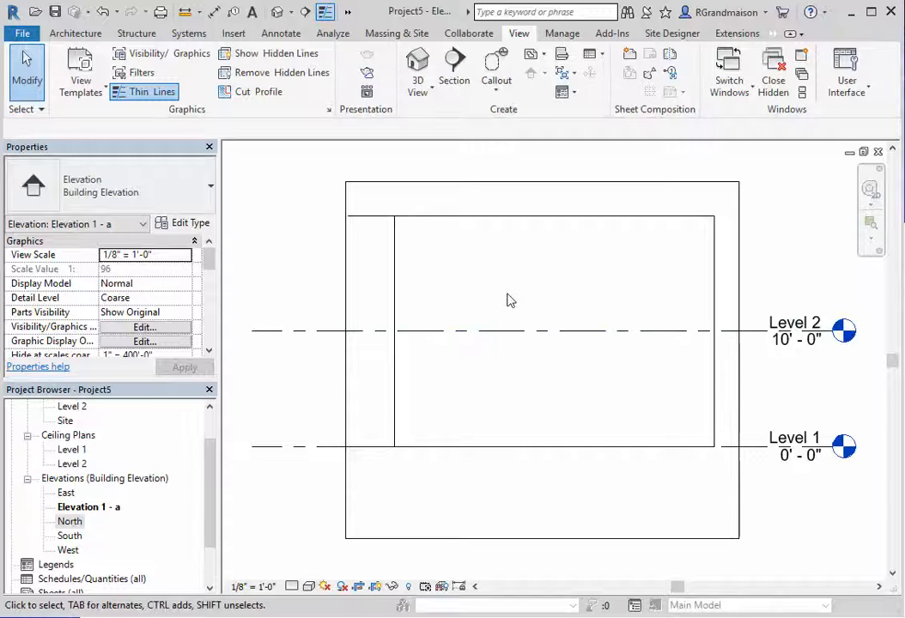
click(516, 184)
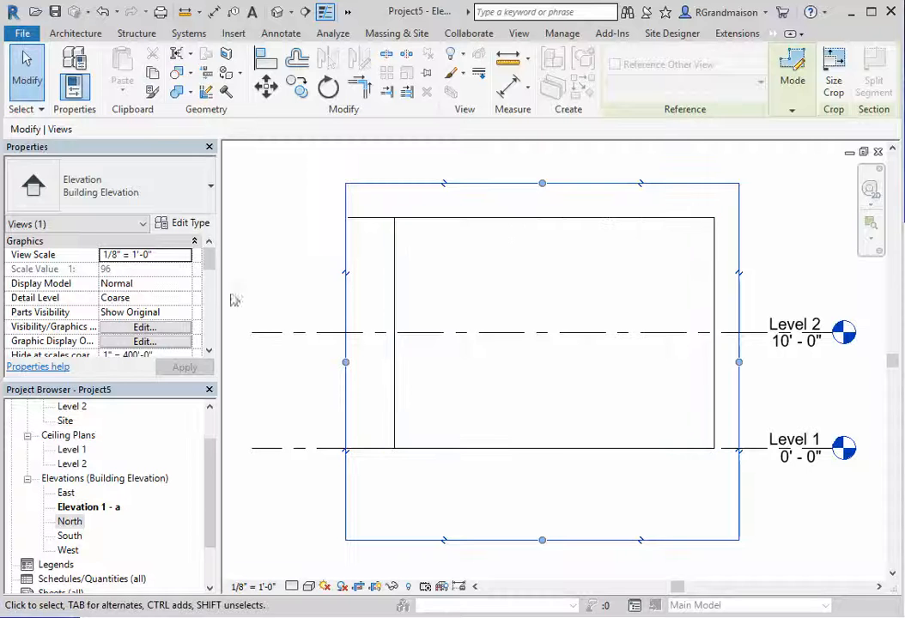
click(456, 207)
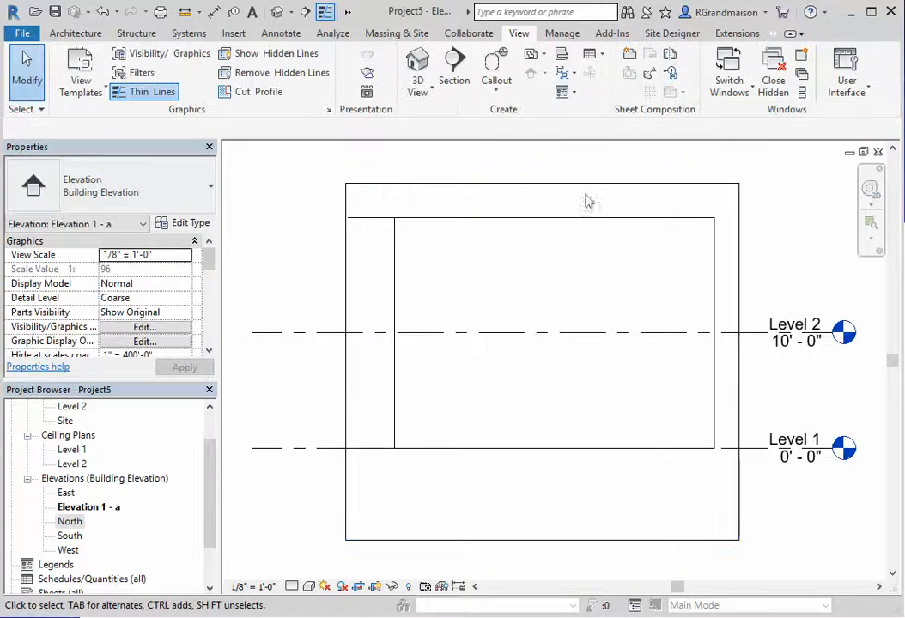
scroll(496, 229, down, 1)
middle_drag(496, 230, 491, 281)
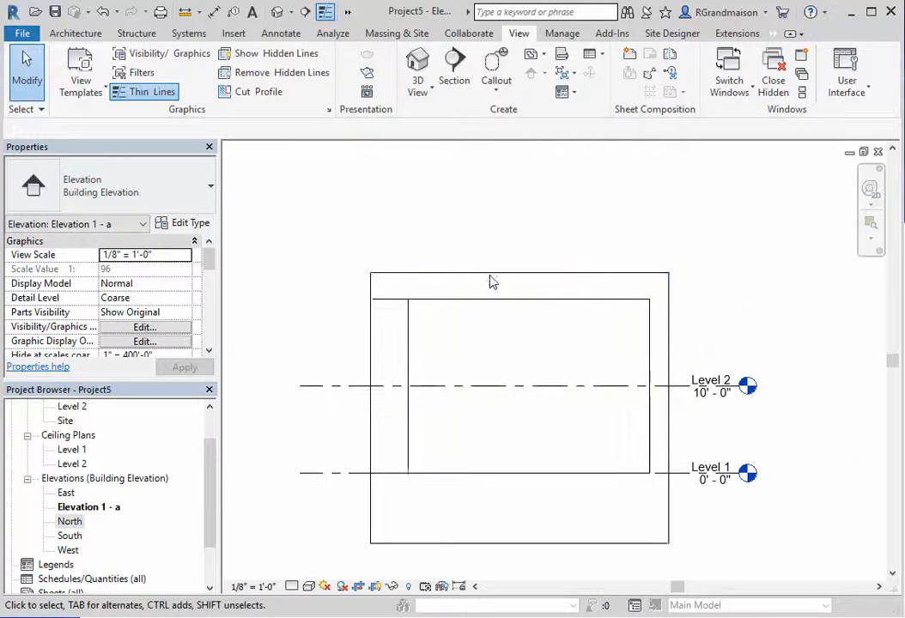
click(494, 273)
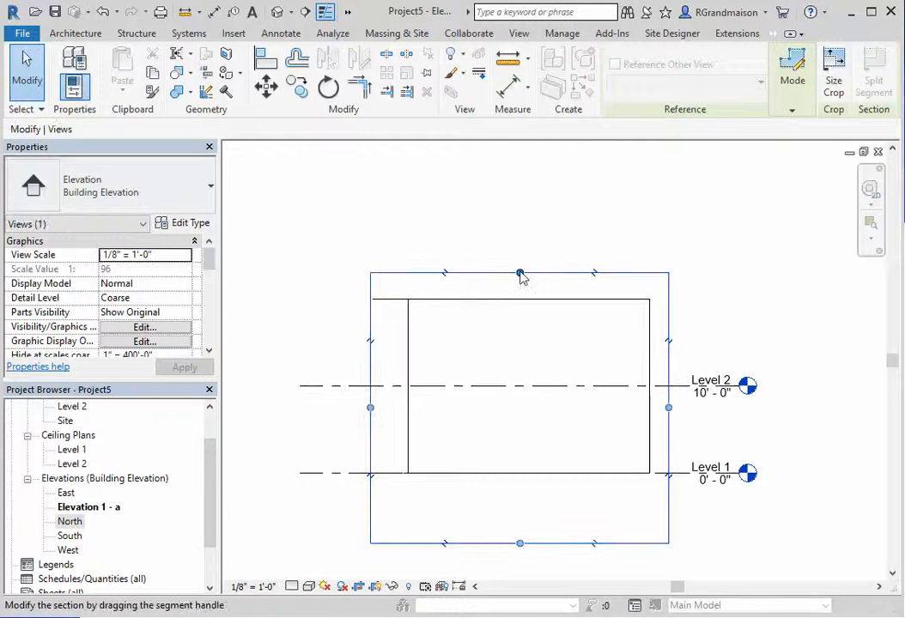
drag(520, 274, 520, 222)
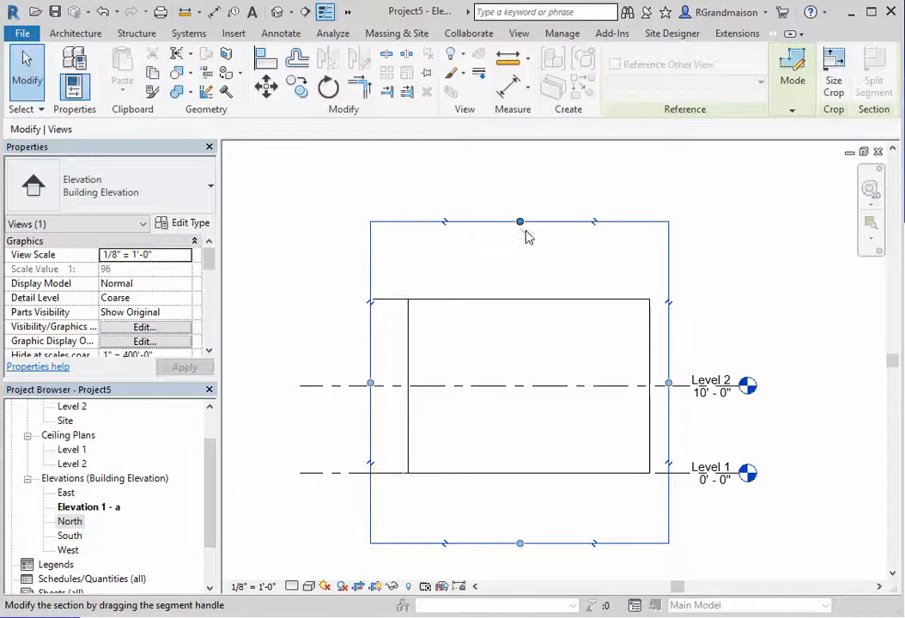
Edit the angled wall's profile and pull back the right end of its top line, leaving a dimensioned gap of about 18' 6".
click(719, 273)
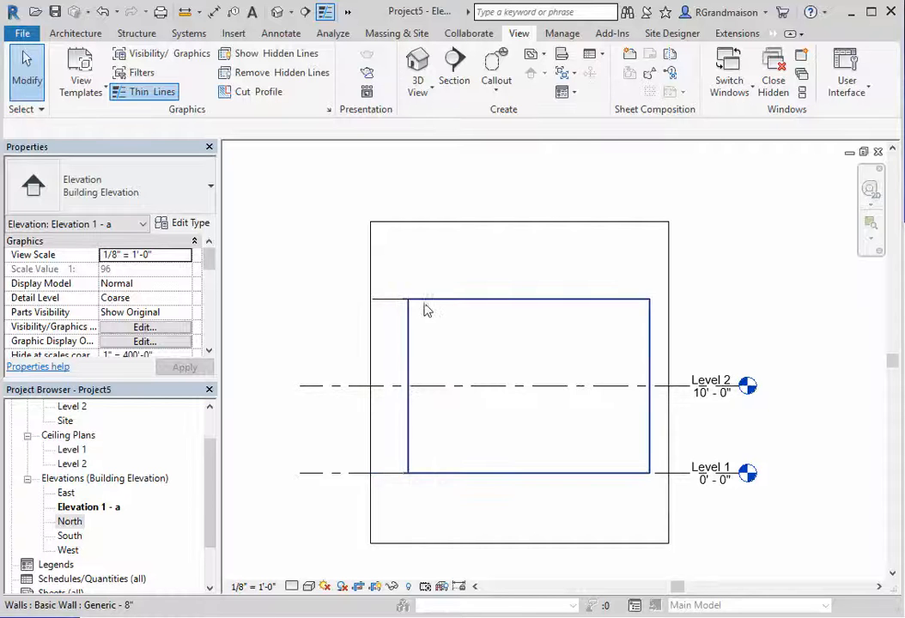
click(535, 309)
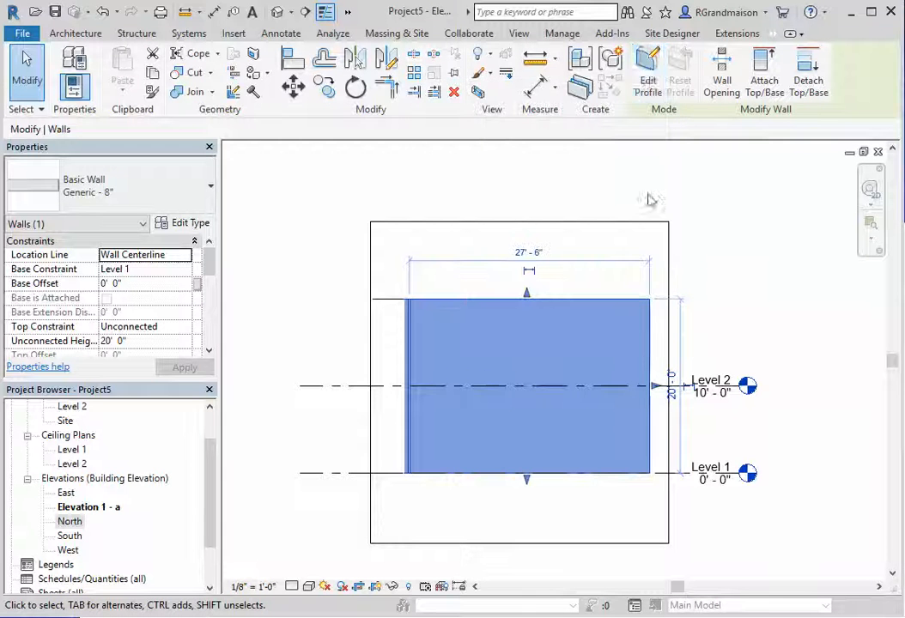
click(648, 69)
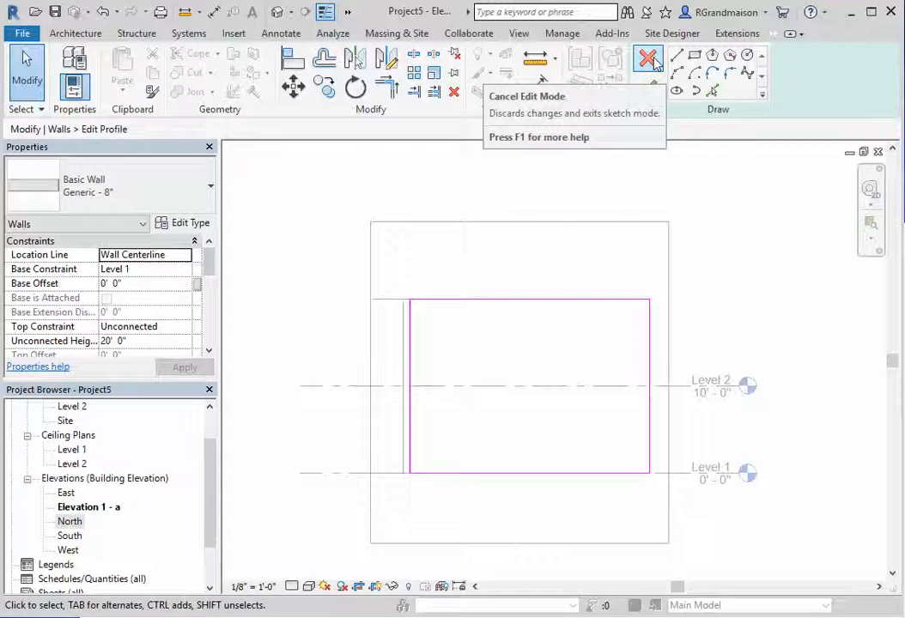
click(551, 300)
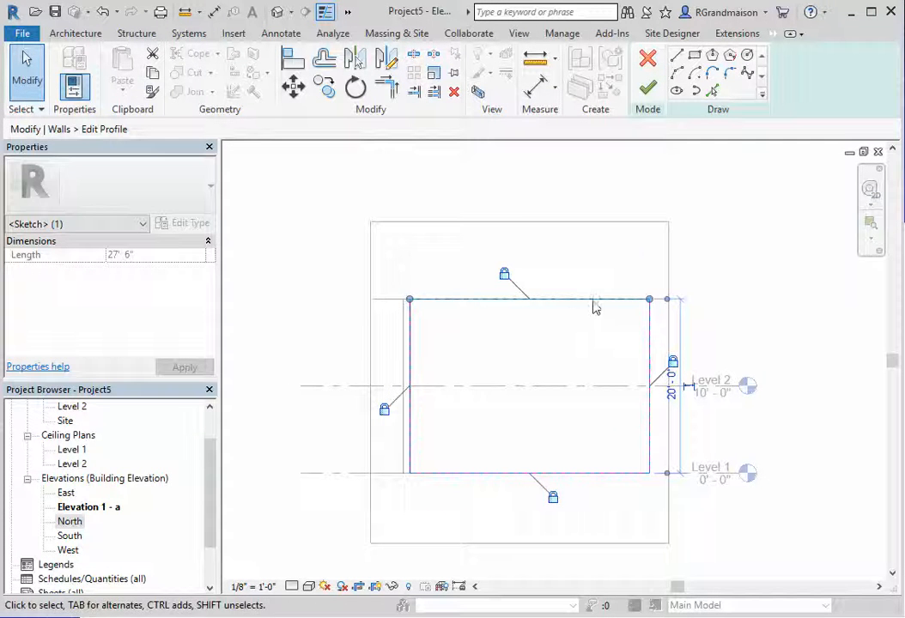
drag(650, 301, 488, 299)
click(586, 340)
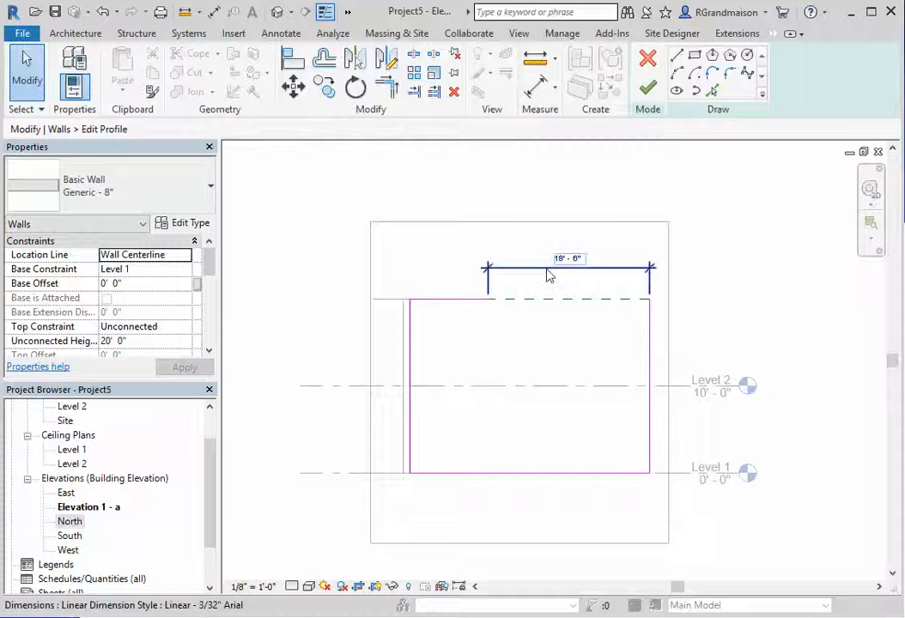
click(549, 273)
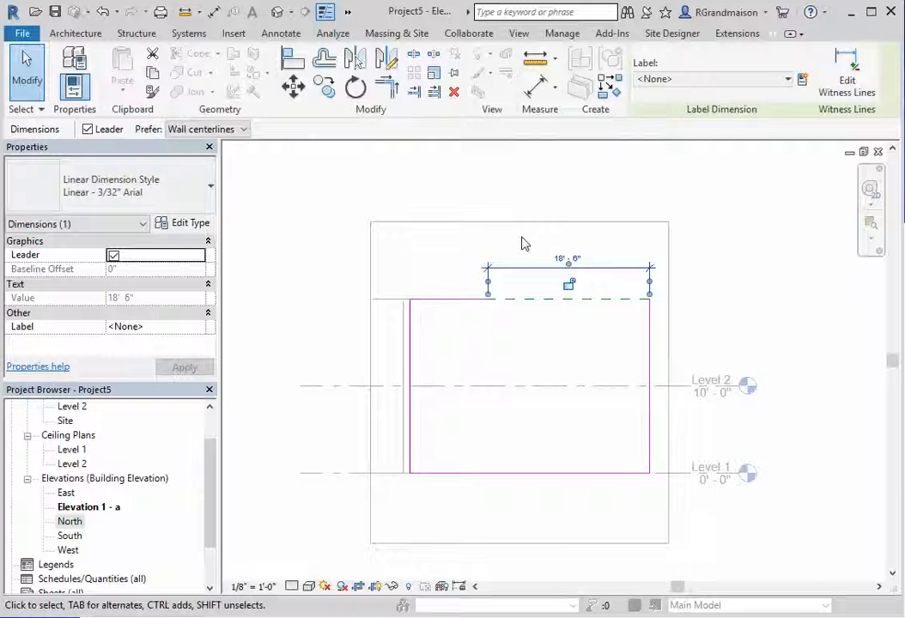
click(524, 237)
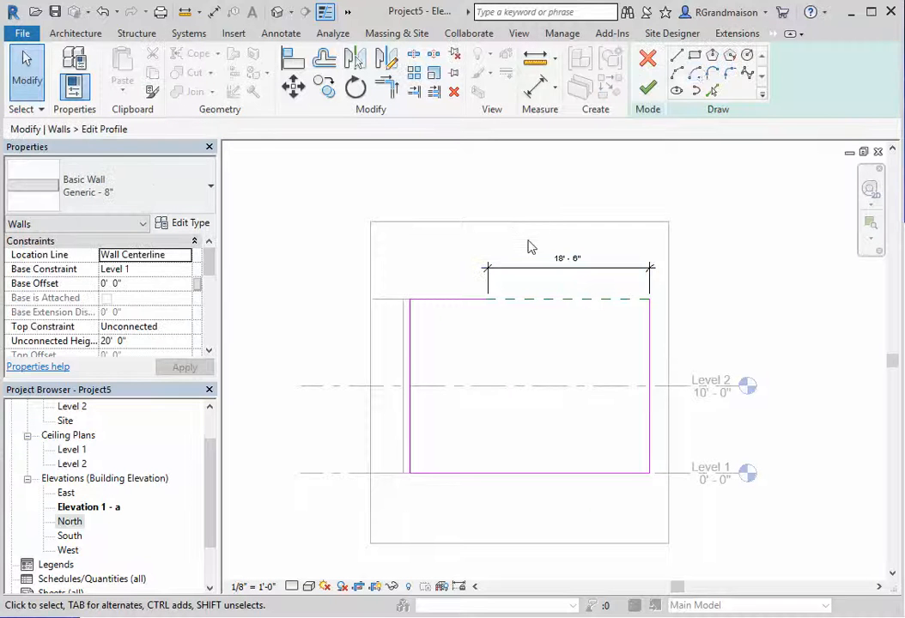
Close the gap with chained lines: up from the shortened top line, about 7' across, about 3' 6" down, and sloping to the upper-right corner.
click(678, 61)
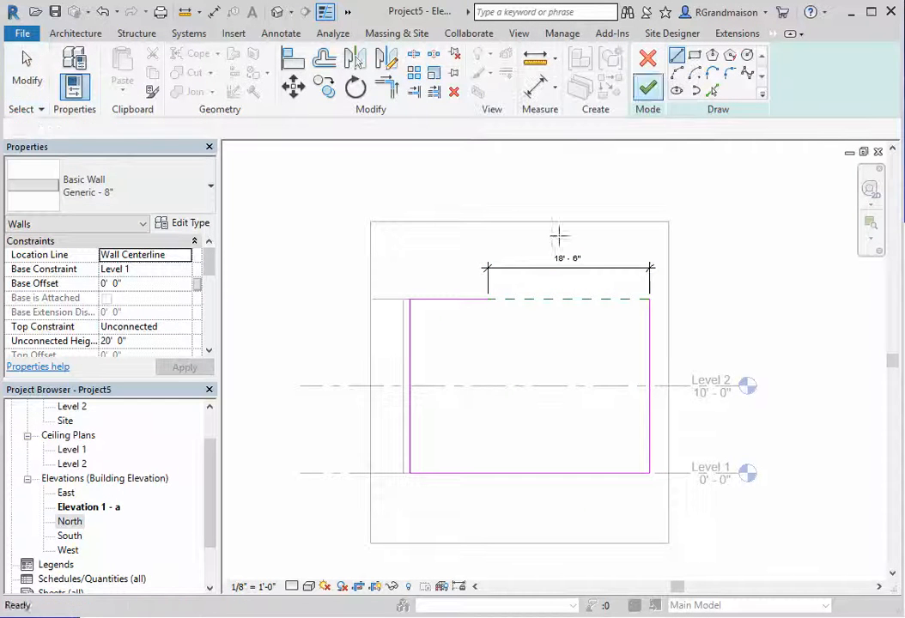
click(487, 298)
click(488, 243)
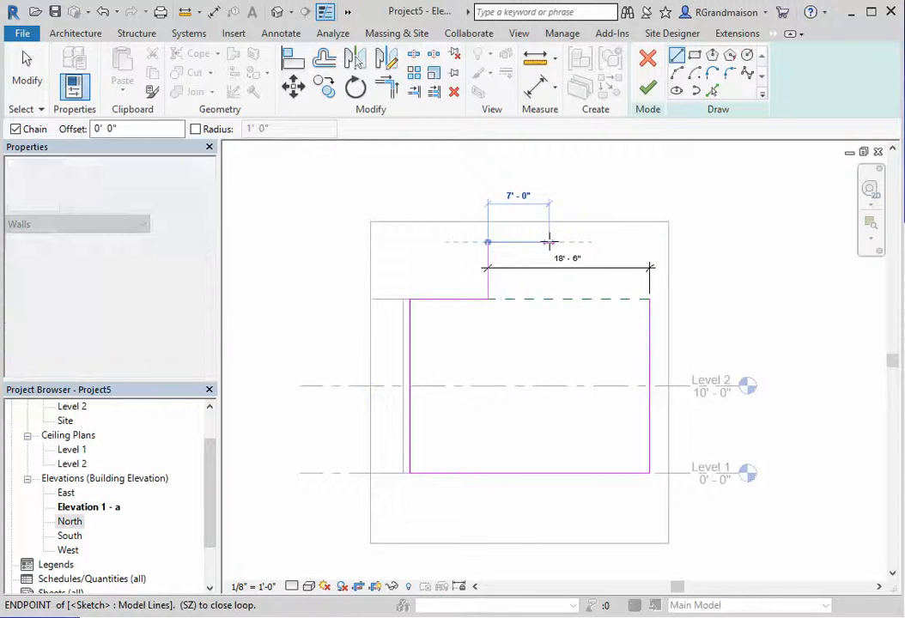
click(549, 243)
click(549, 273)
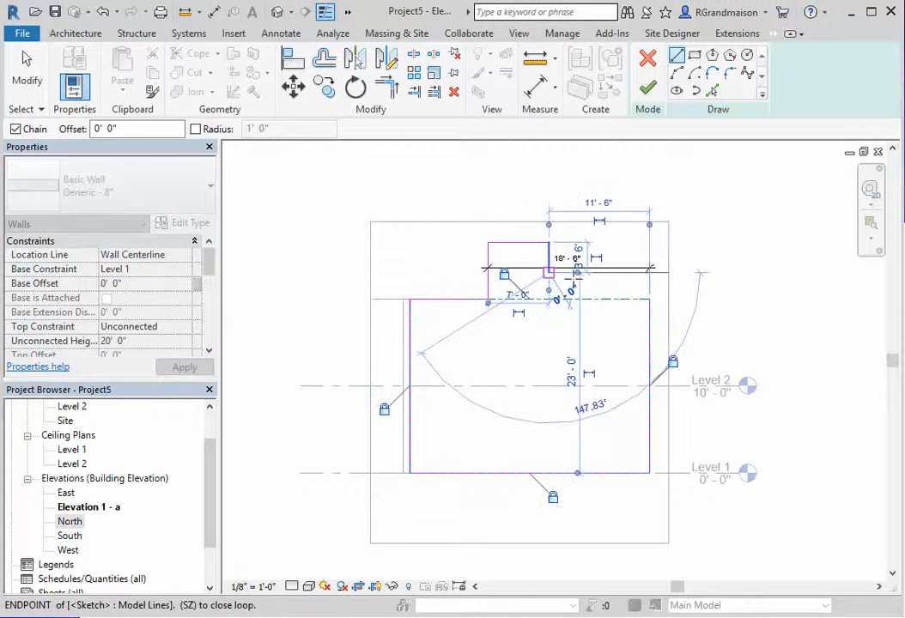
click(649, 300)
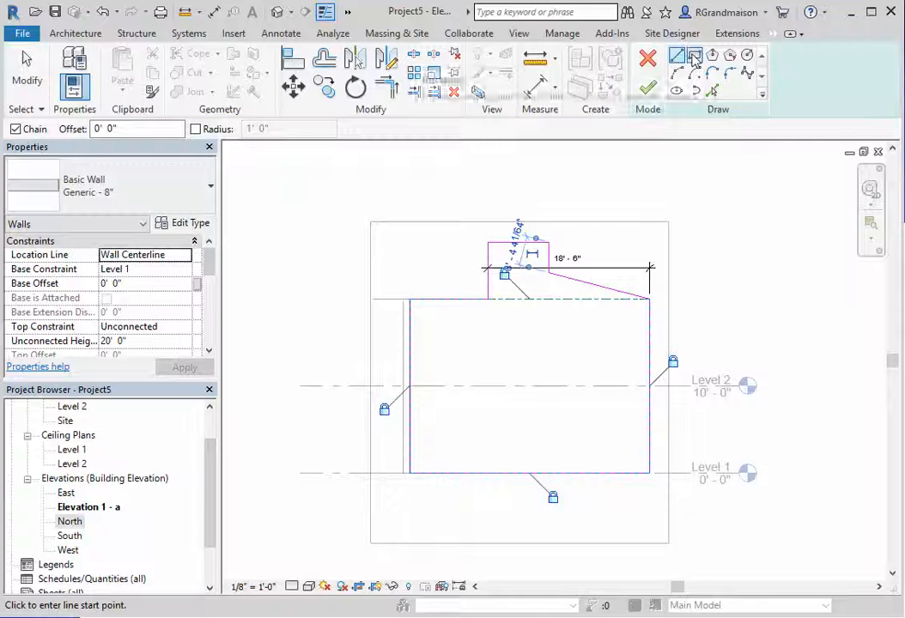
Sketch a rectangular opening about 5' high in the wall's upper-left area and set its width to 5'.
click(695, 56)
click(441, 329)
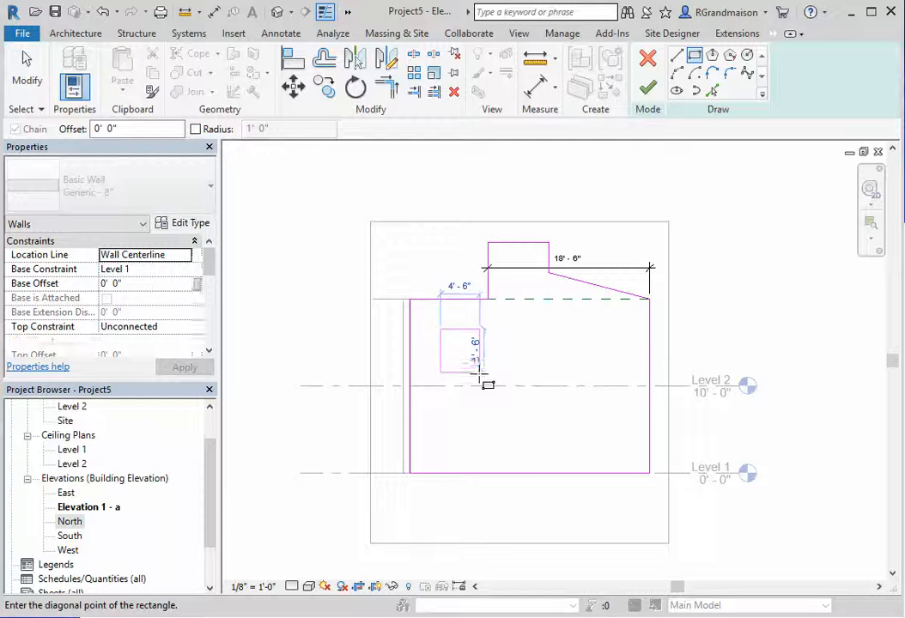
click(480, 372)
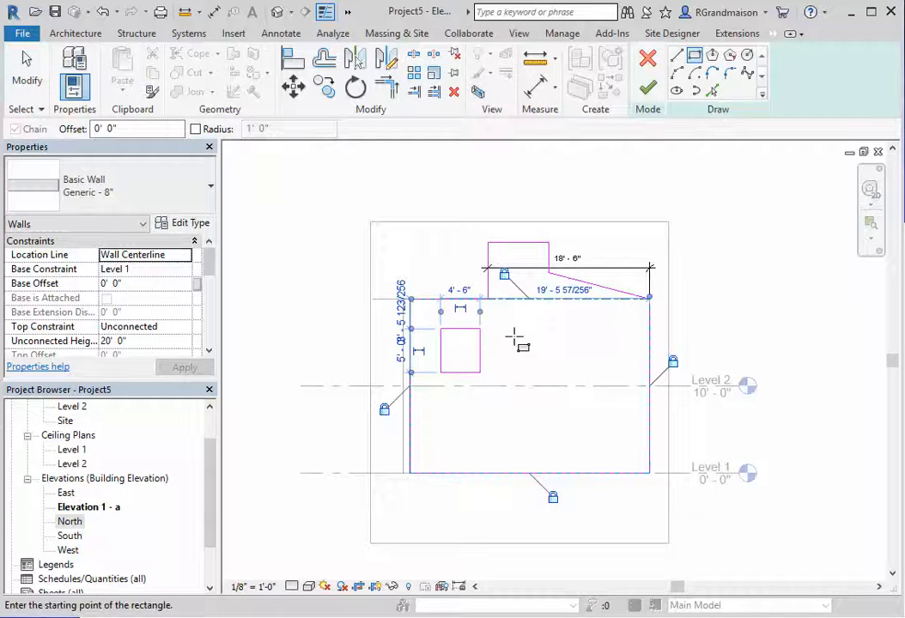
click(461, 289)
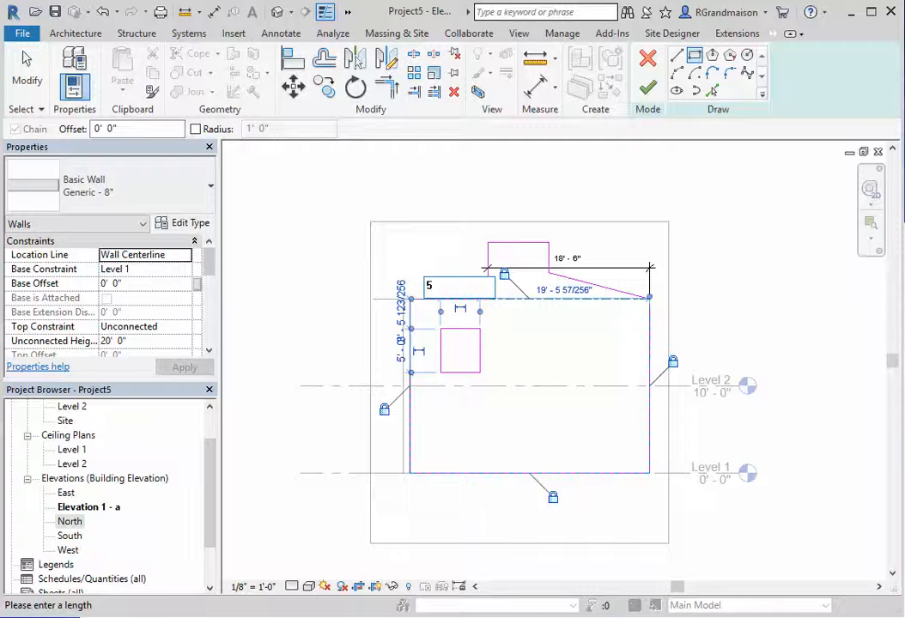
text(5)
key(Return)
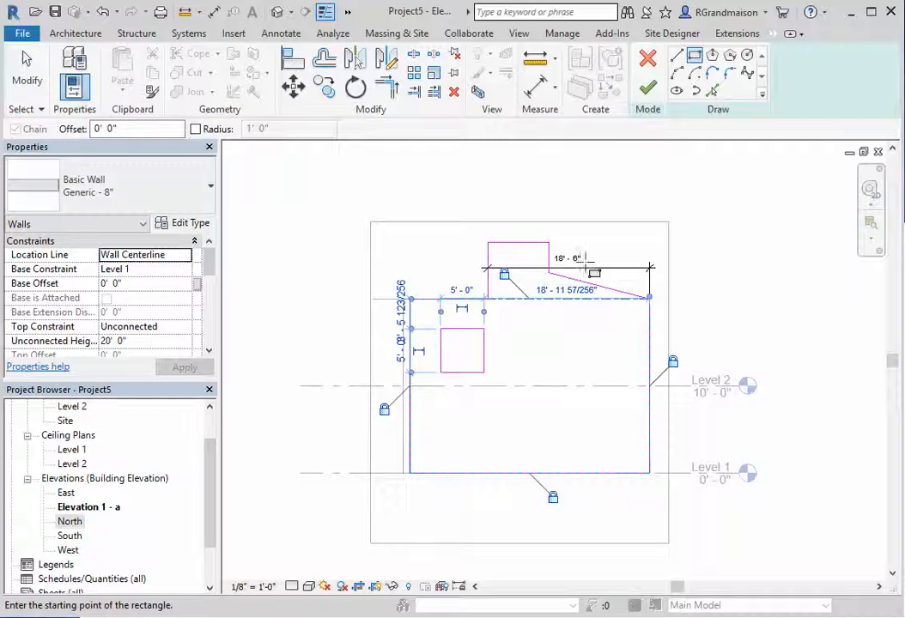
Move the gap dimension's left witness line to the square opening's right edge and remove the dimension.
click(27, 65)
click(620, 272)
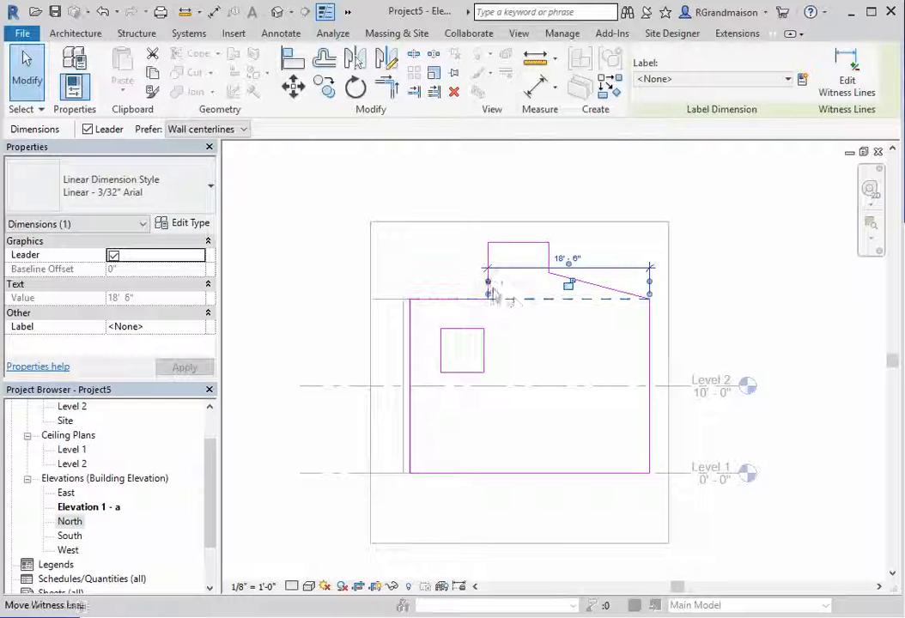
drag(494, 292, 487, 365)
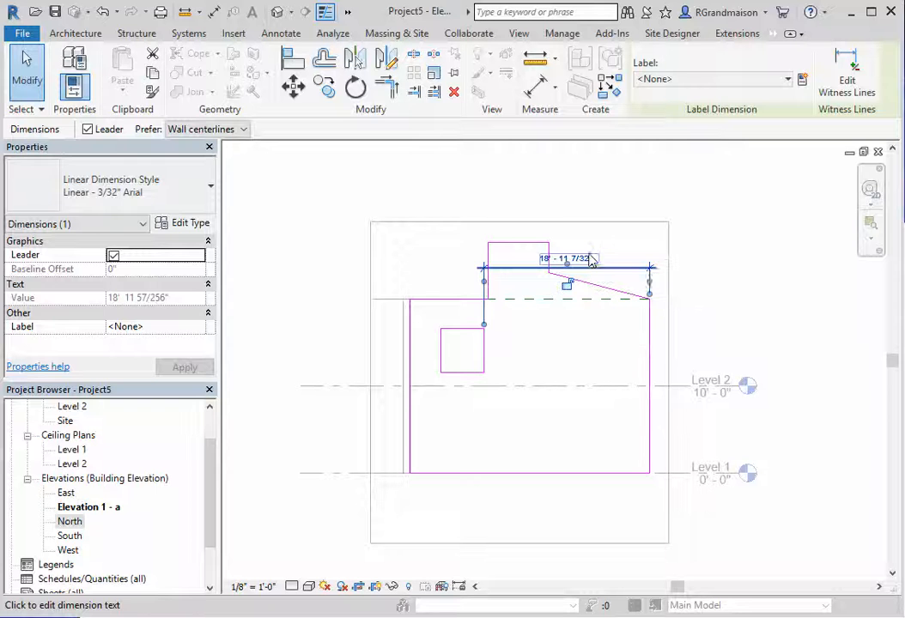
double_click(591, 260)
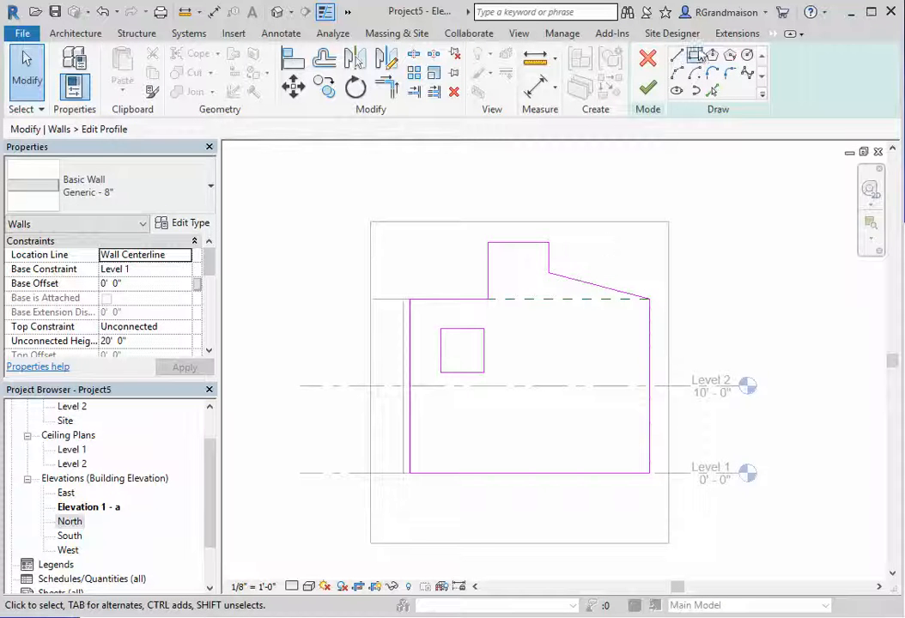
Sketch two concentric circles beside the square opening, with radii of about 5' 6" and 2' 6".
click(746, 56)
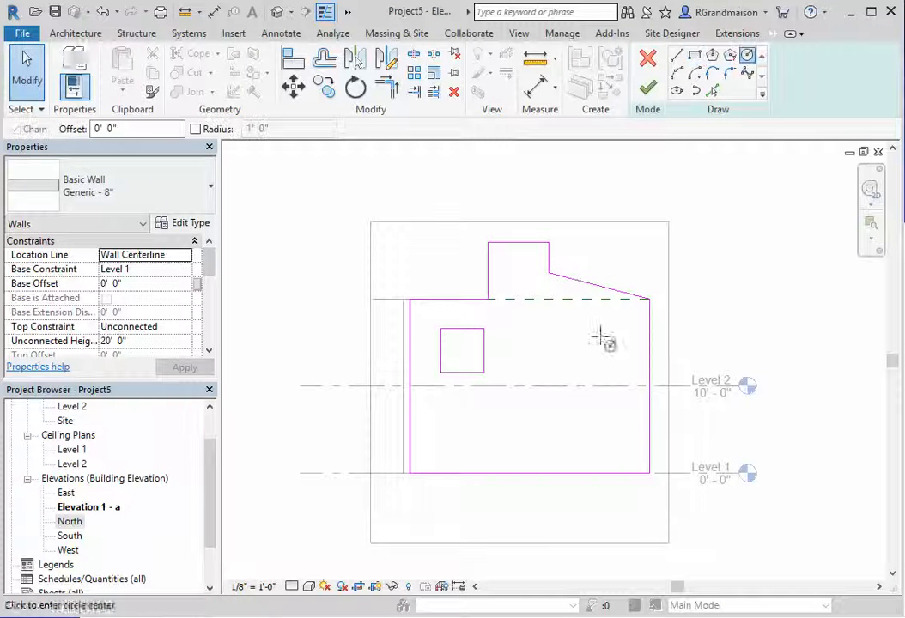
click(550, 347)
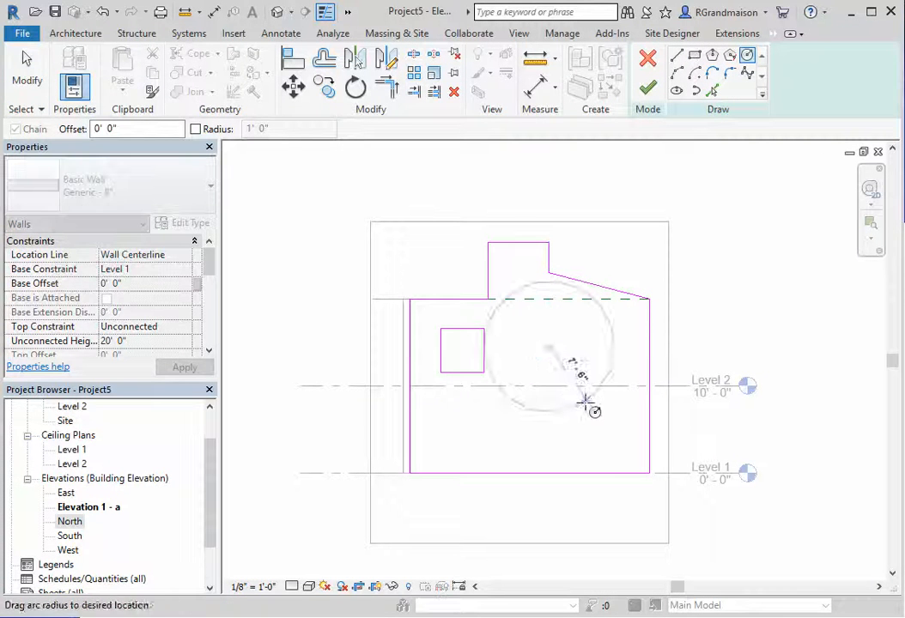
click(595, 358)
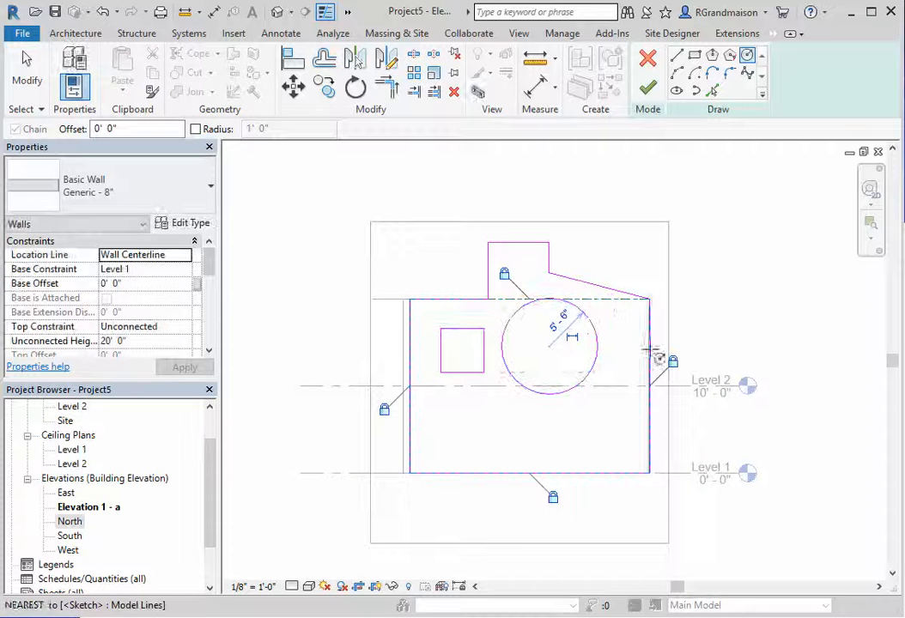
click(550, 345)
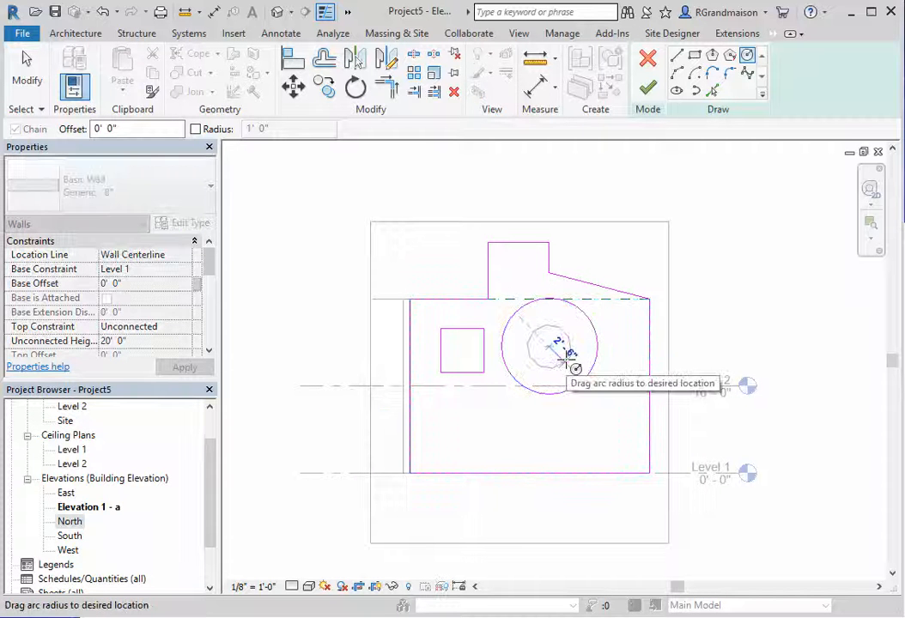
click(565, 360)
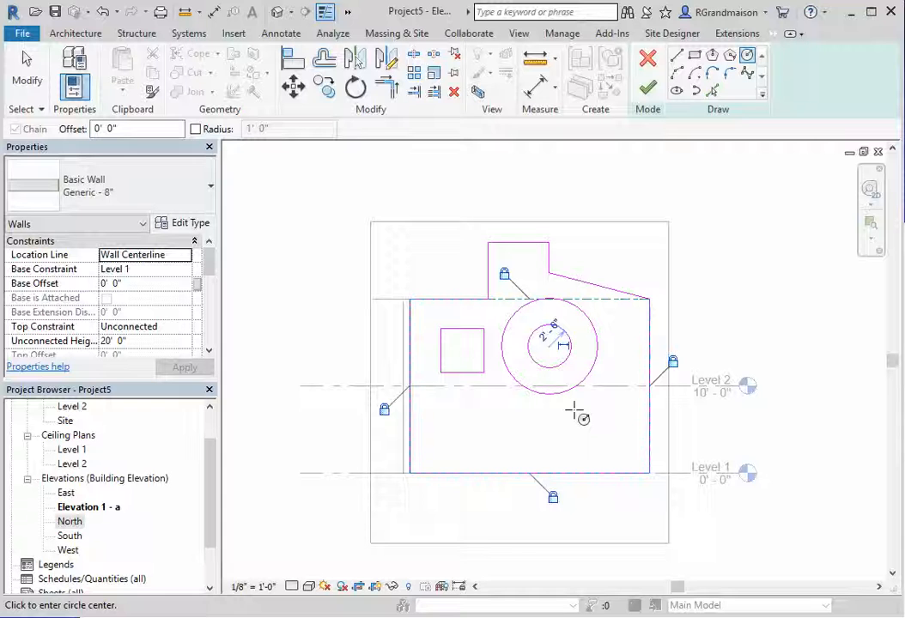
Sketch two lines outlining a lower-left notch, about 7' 6" up from the bottom line and across to the left edge.
click(677, 56)
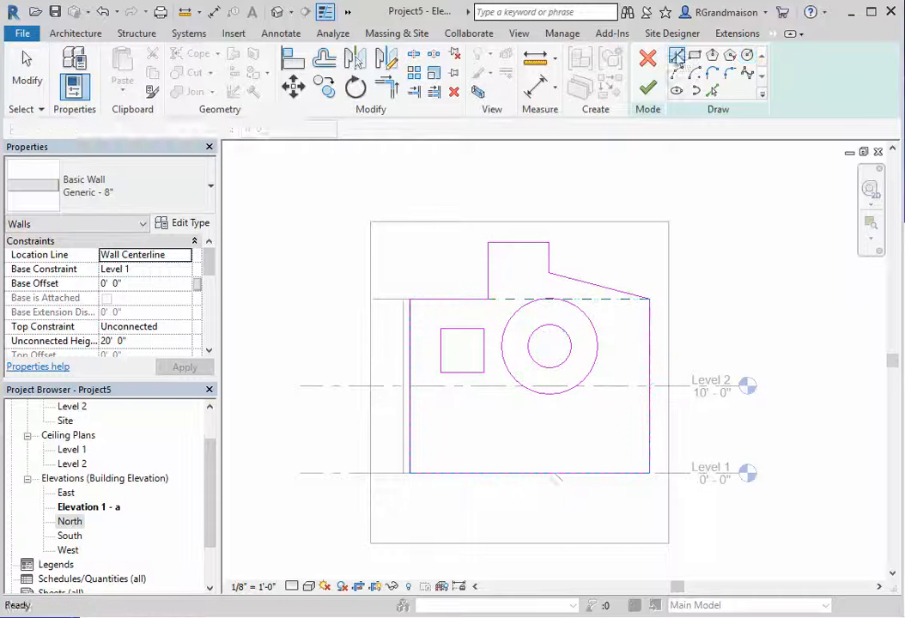
click(484, 472)
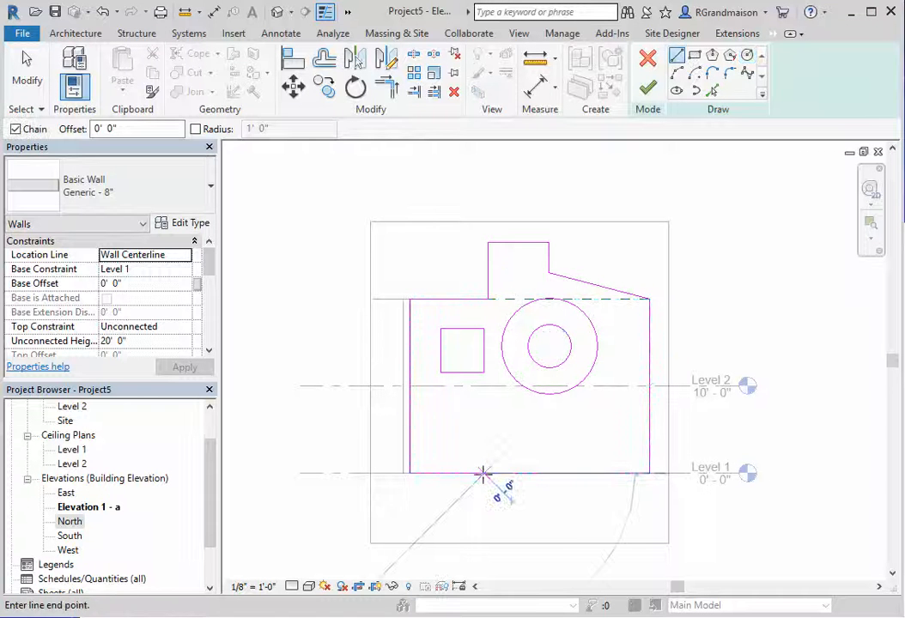
click(483, 408)
click(408, 408)
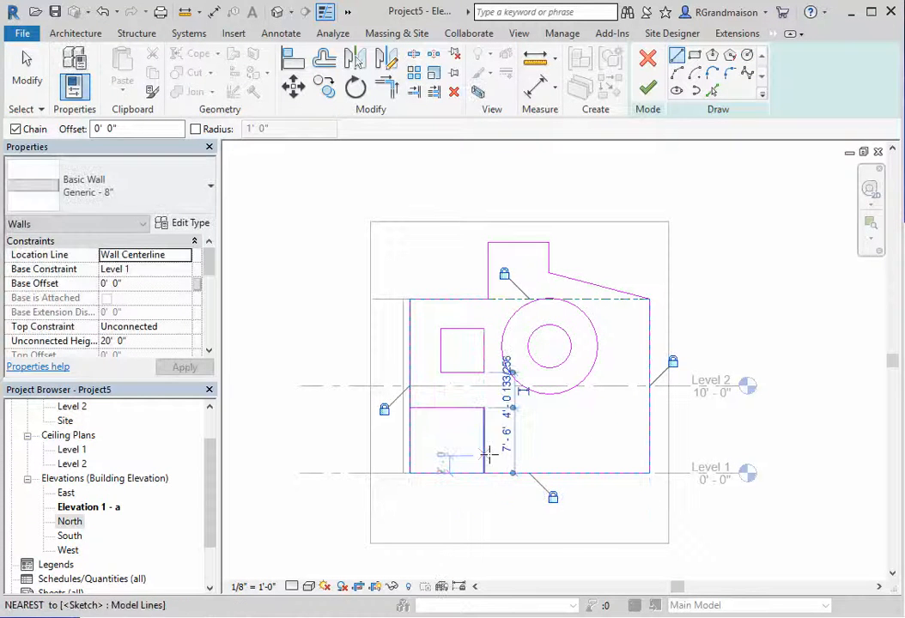
key(Escape)
key(Escape)
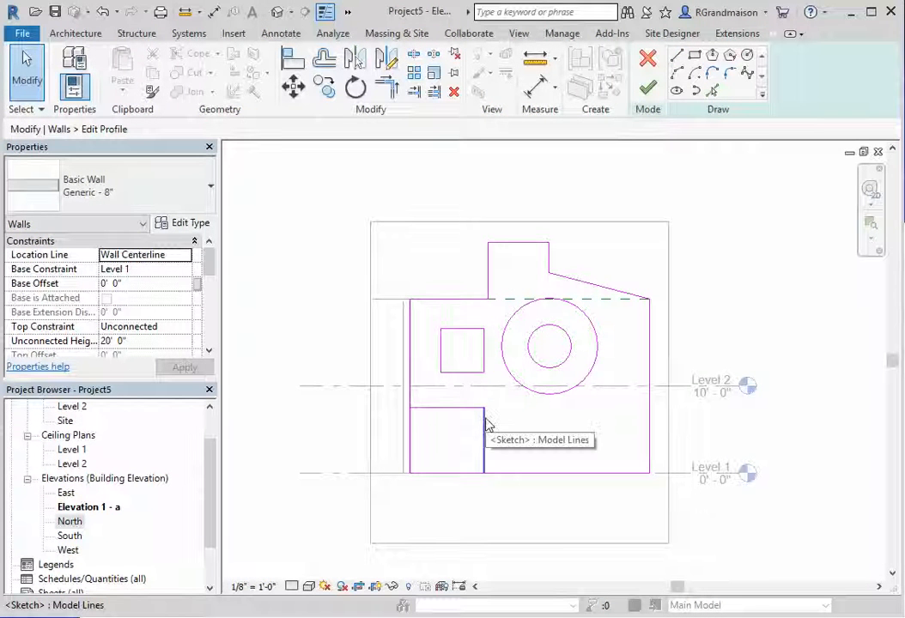
Slope the notch's vertical line by moving its lower end to the right along the profile's bottom line.
click(485, 467)
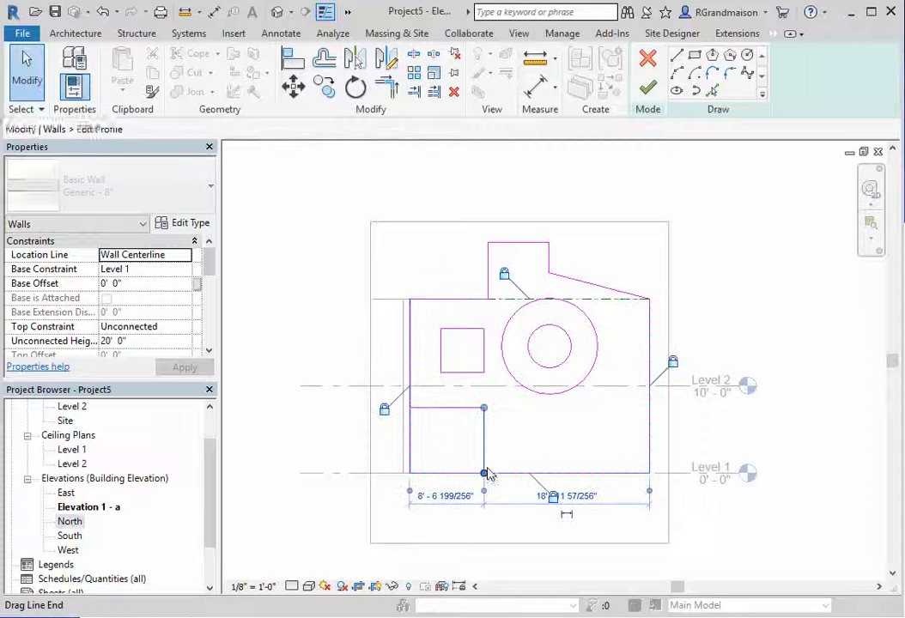
drag(485, 472, 507, 473)
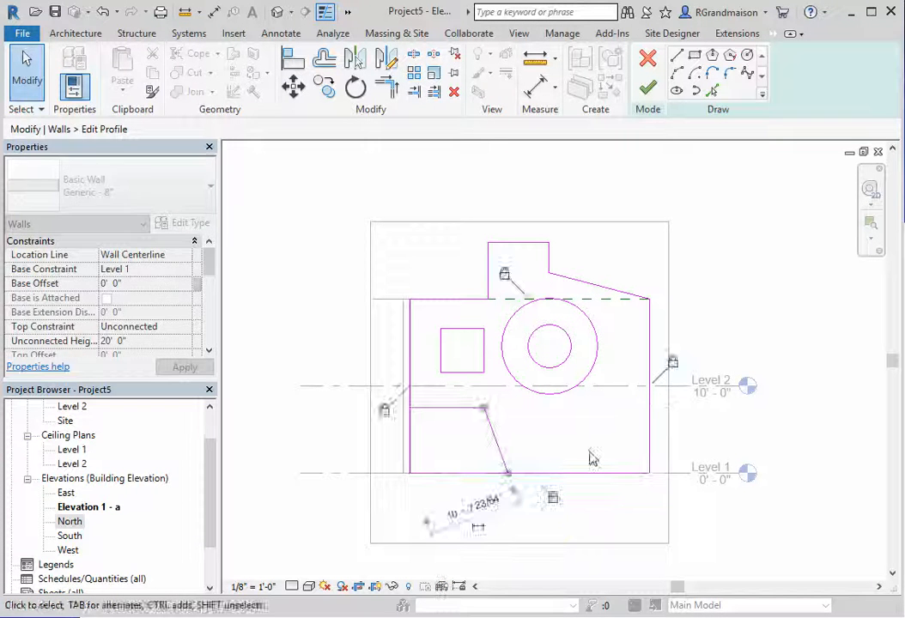
click(591, 456)
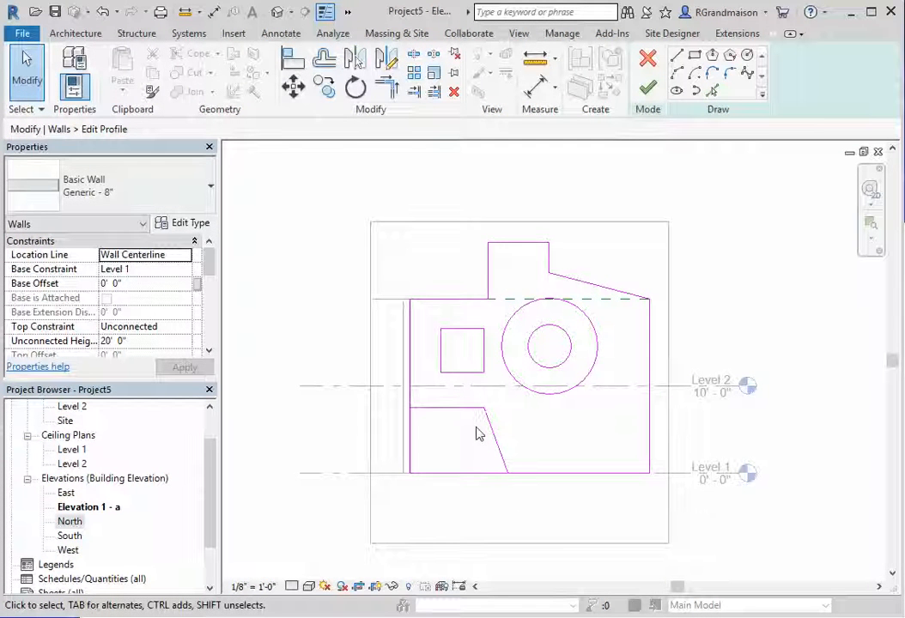
Trim the profile's left edge and bottom line to the notch lines, removing the lower-left corner.
click(390, 86)
click(412, 397)
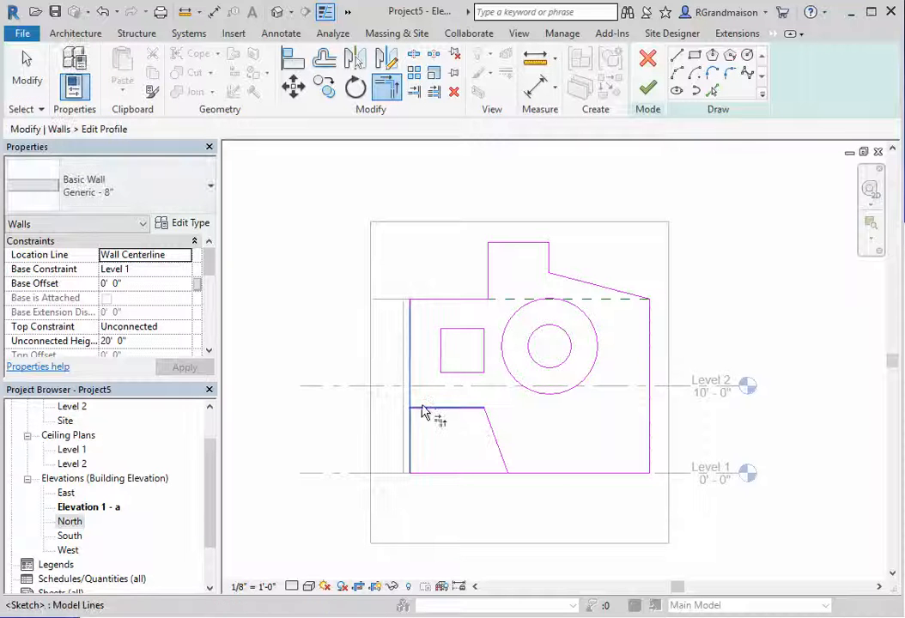
click(496, 415)
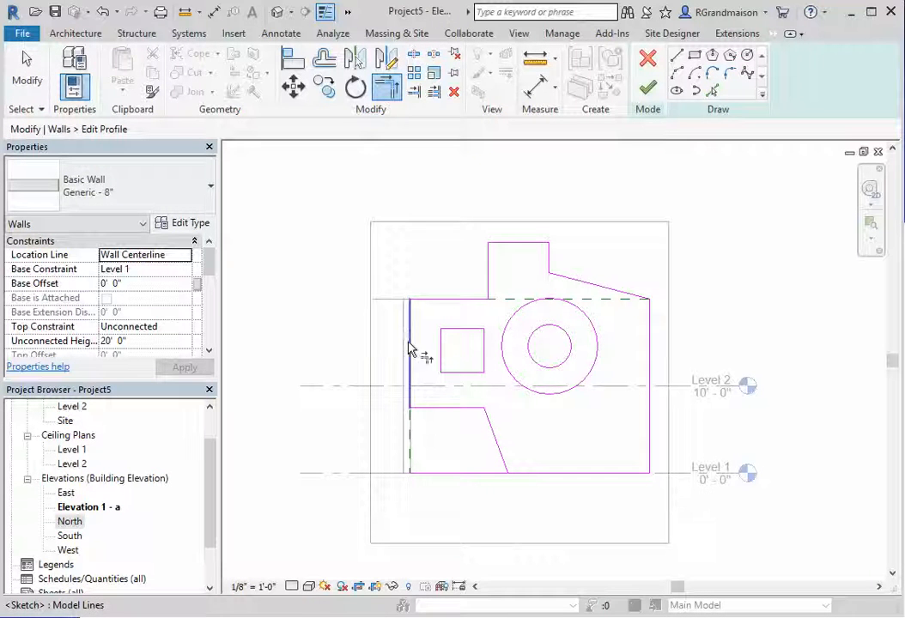
click(411, 422)
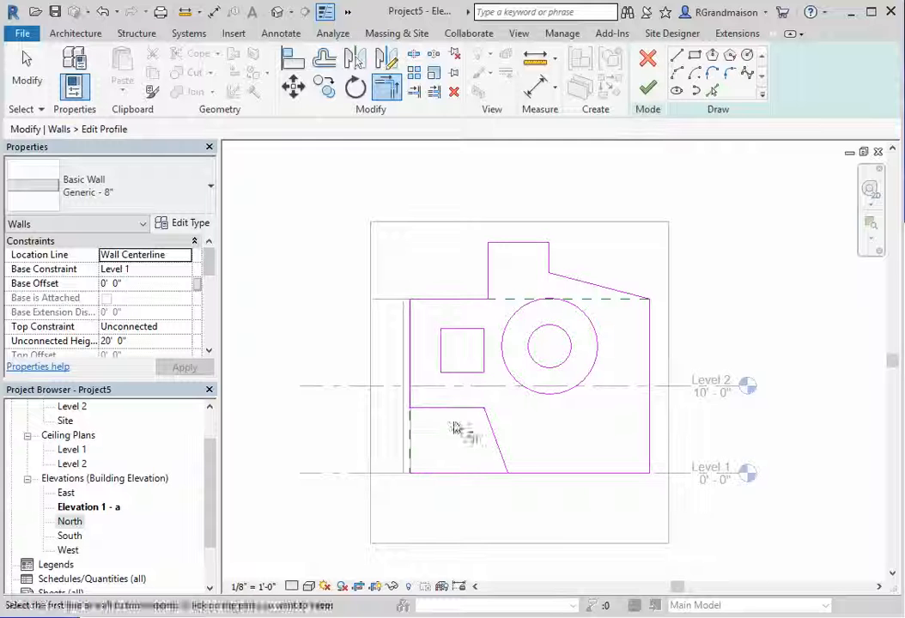
click(537, 481)
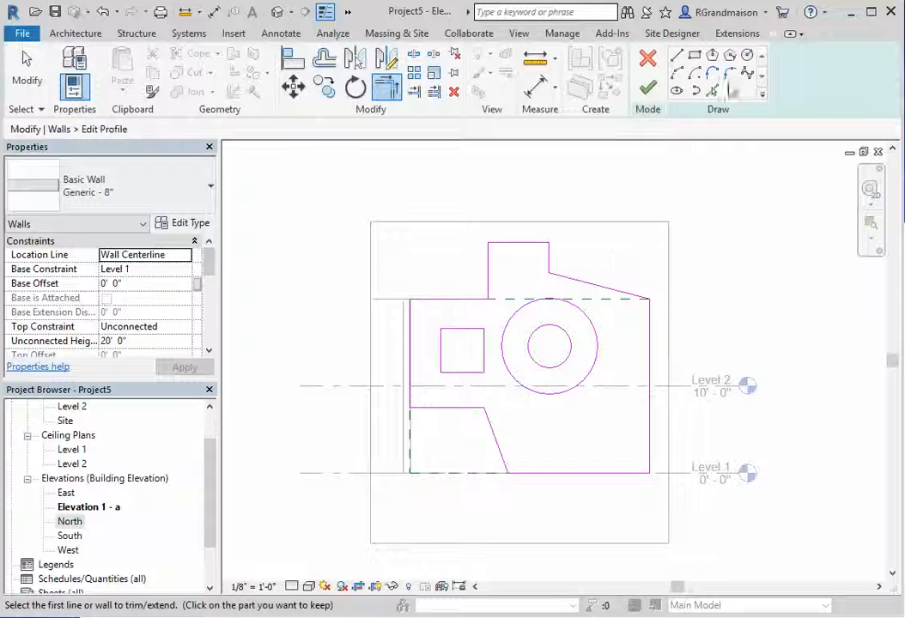
Sketch a freeform spline lobe above the upper-left part of the profile, starting and ending on the profile's top line.
click(749, 75)
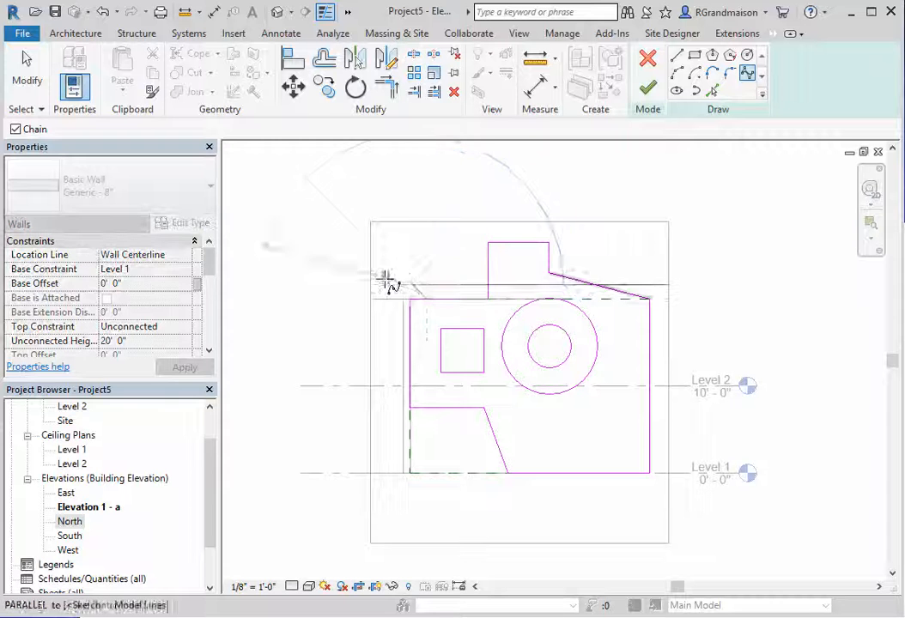
click(383, 242)
click(410, 242)
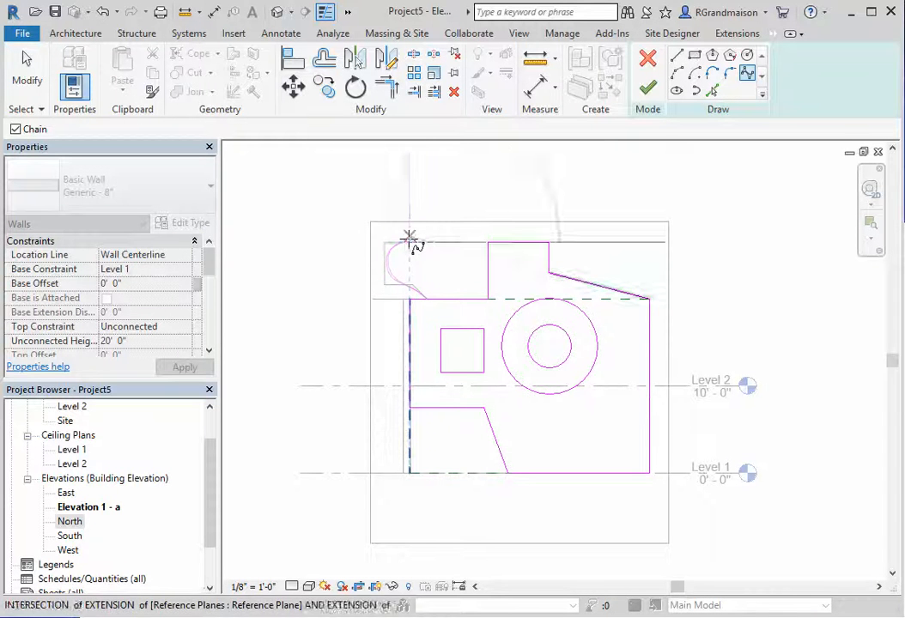
click(421, 231)
click(445, 238)
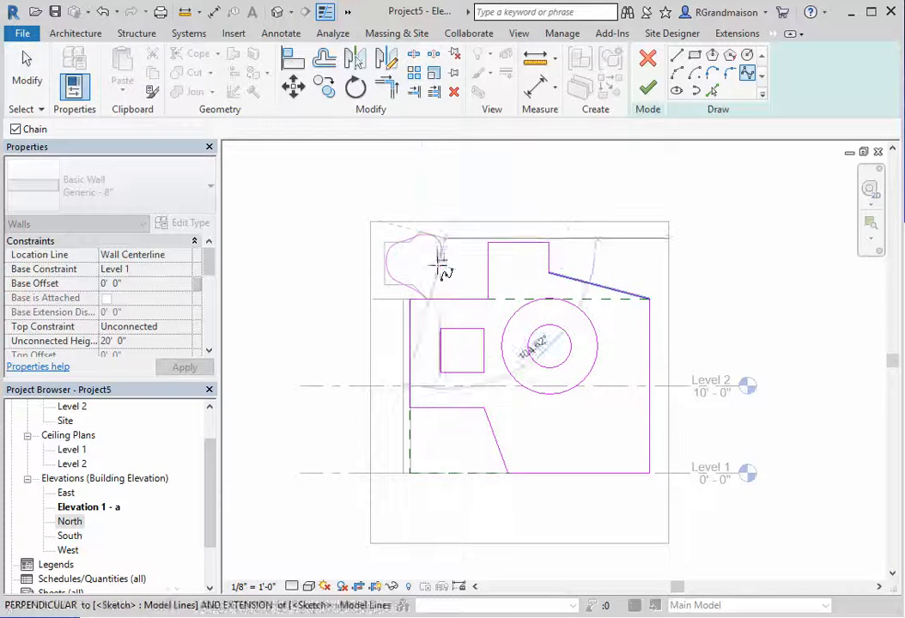
click(440, 257)
click(464, 300)
key(Escape)
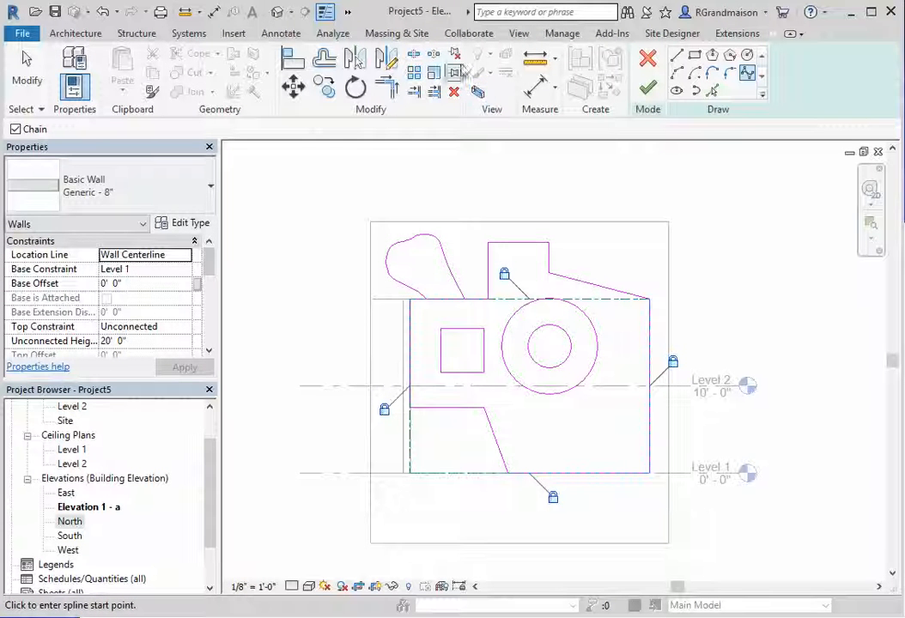
Split the profile's upper-left top line between the spline's ends and move each new line end to the nearer spline end.
click(413, 53)
click(450, 287)
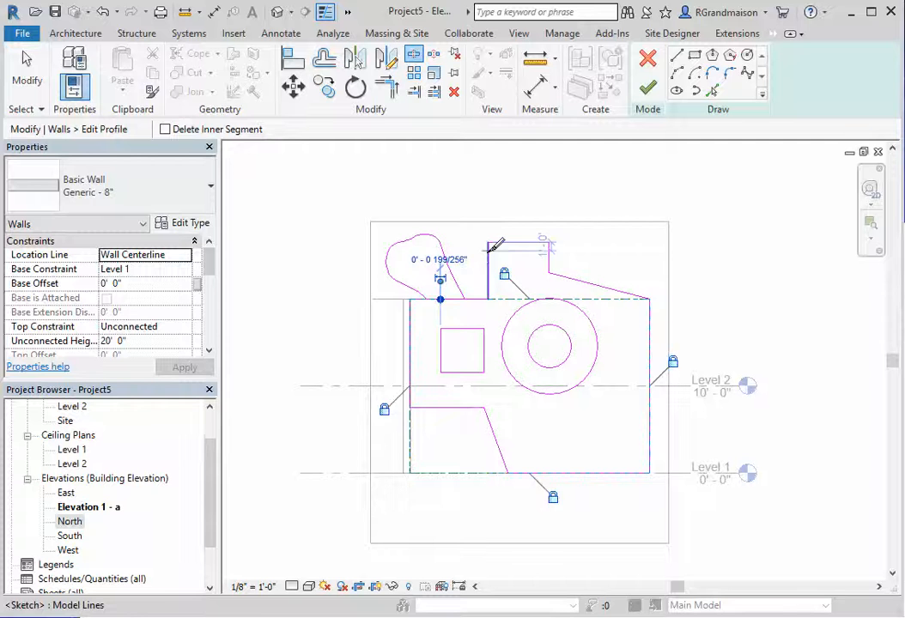
key(Escape)
click(455, 311)
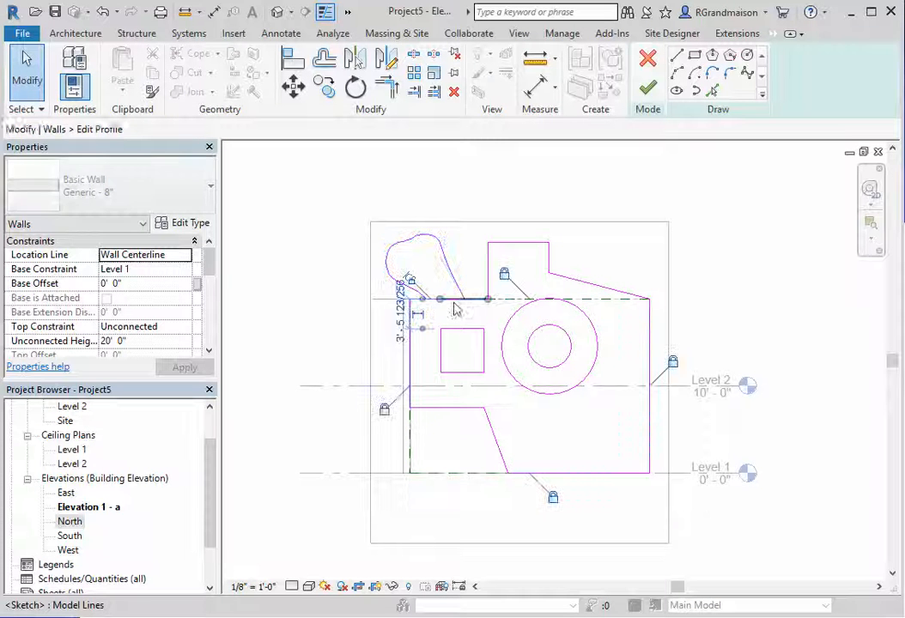
drag(439, 299, 465, 298)
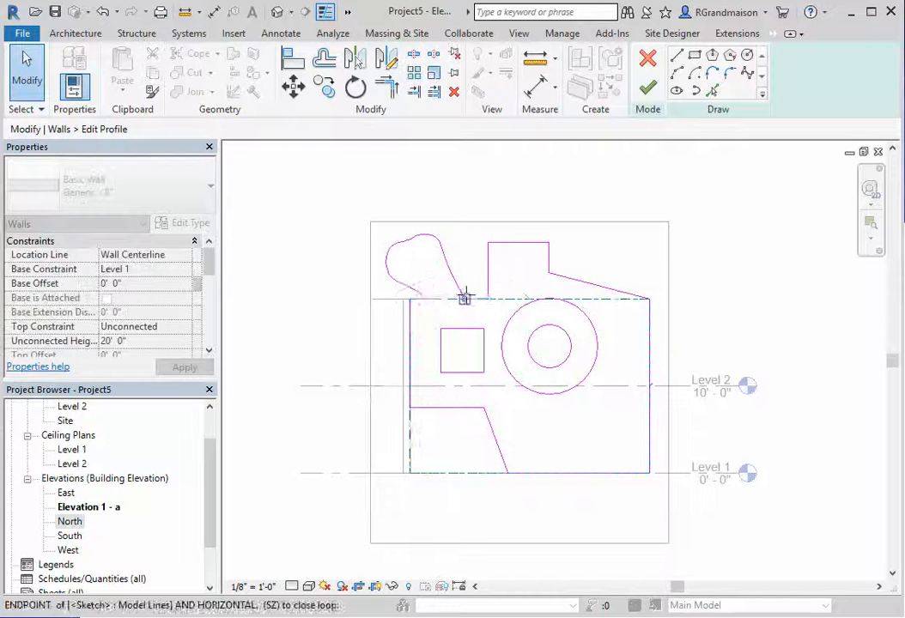
click(410, 301)
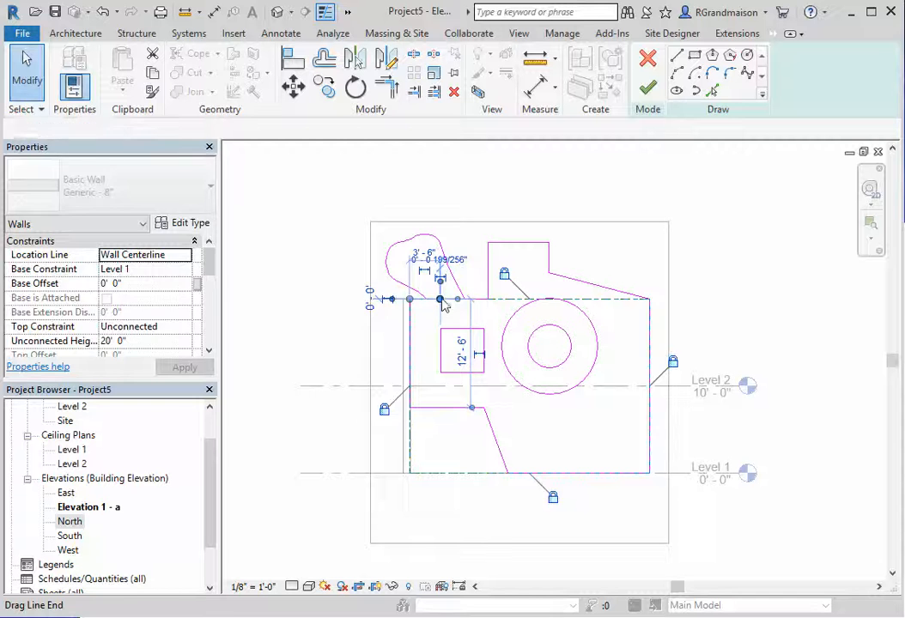
drag(444, 306, 424, 298)
click(509, 257)
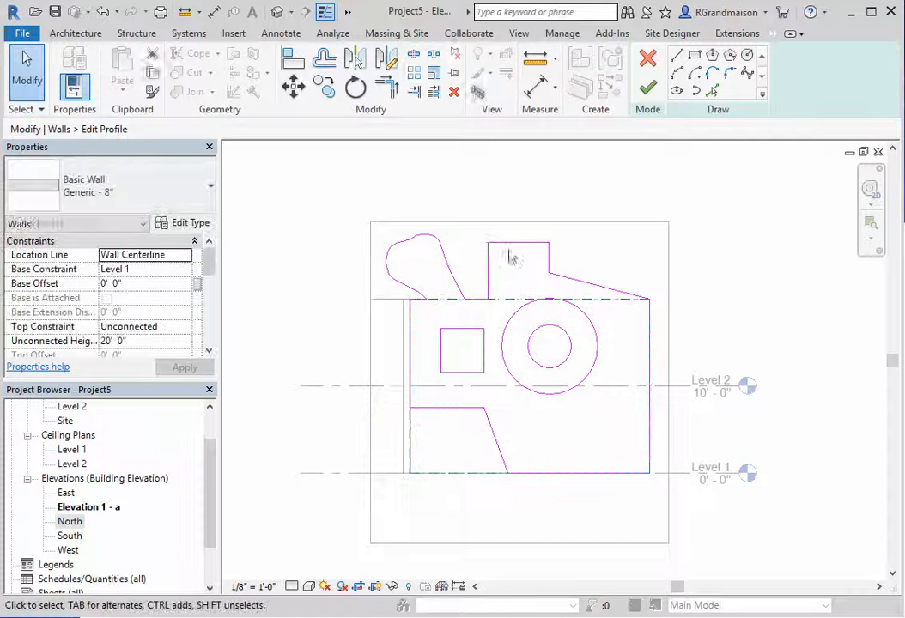
Reshape the spline by moving one of its upper control points to the right, indenting the lobe's left side.
click(429, 244)
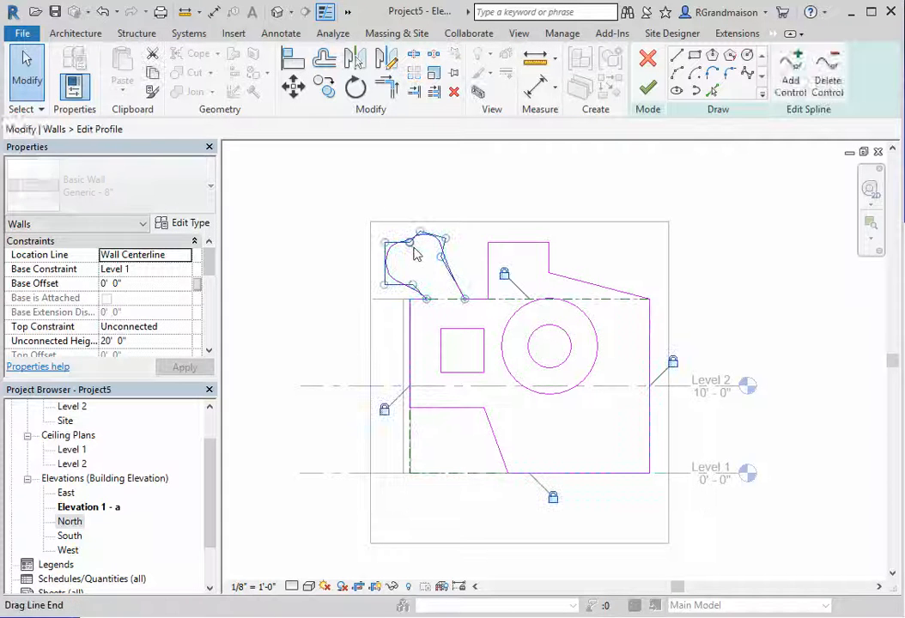
mouse_move(414, 244)
mouse_down()
mouse_move(418, 266)
mouse_move(466, 251)
mouse_up()
click(580, 159)
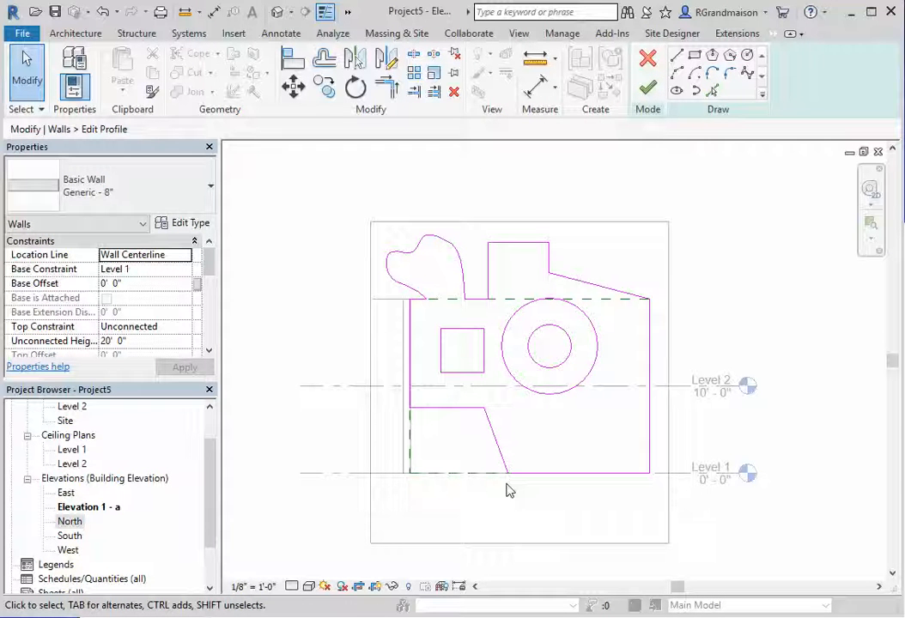
Move both concentric circles together down and to the right within the wall profile.
click(598, 351)
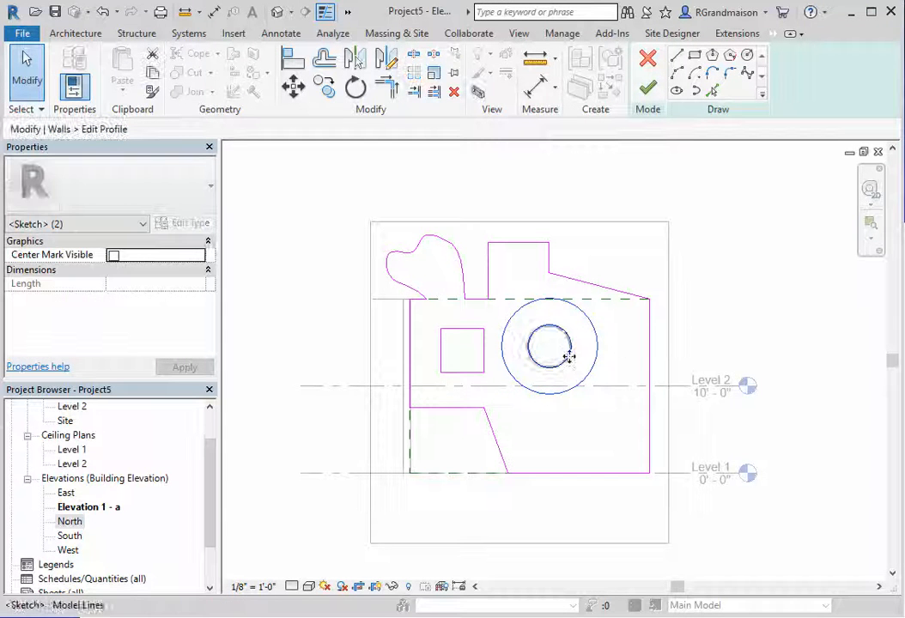
drag(567, 357, 592, 393)
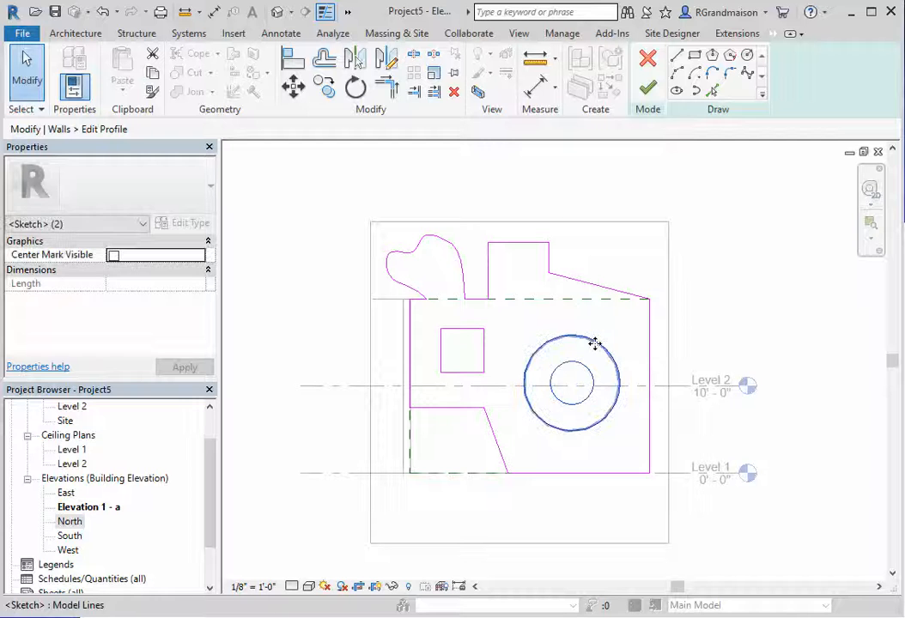
mouse_move(594, 337)
mouse_down()
mouse_move(582, 309)
mouse_move(615, 363)
mouse_up()
key(Escape)
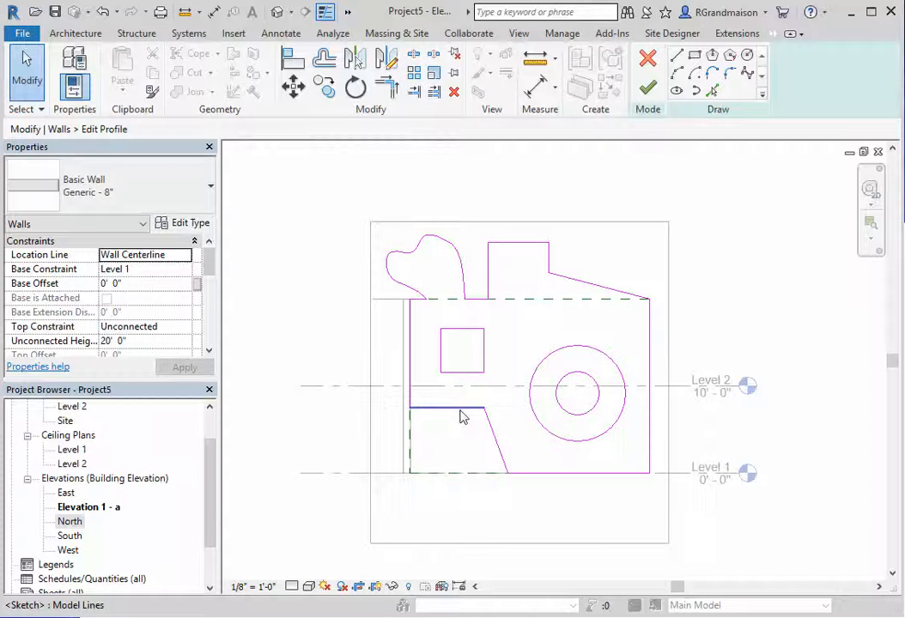
Lower the notch's horizontal line to about 5' 0" above the bottom line and widen the rectangular upper projection to about 9' 6".
click(502, 439)
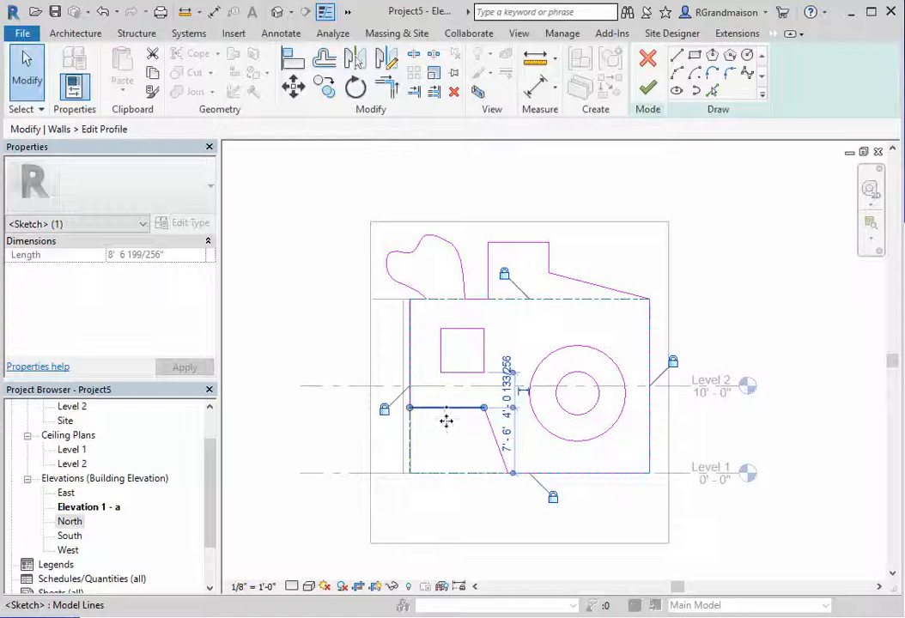
drag(445, 420, 450, 432)
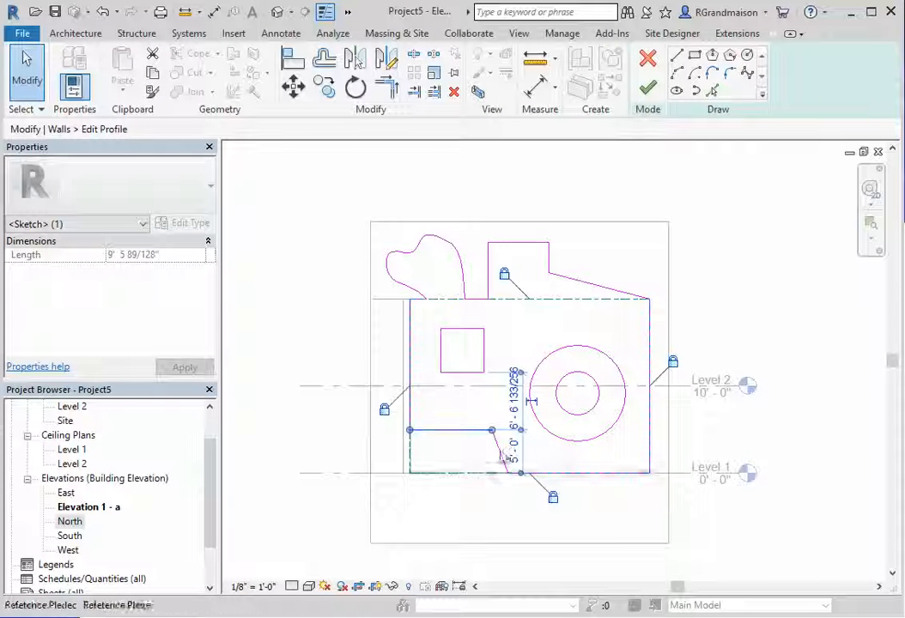
click(549, 257)
drag(563, 254, 584, 254)
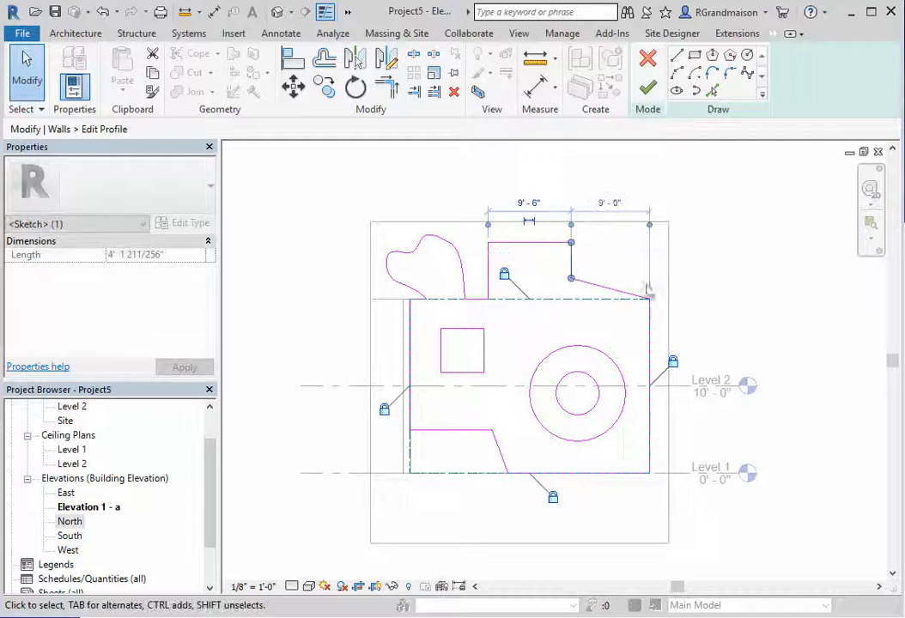
click(737, 306)
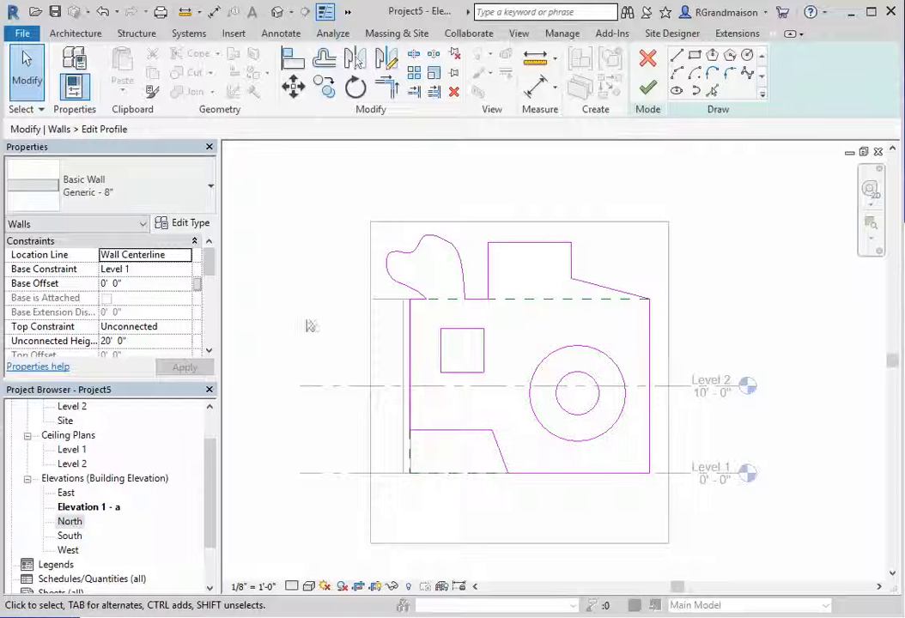
Finish the wall profile sketch, and narrow the square opening by moving its right edge inward.
click(648, 91)
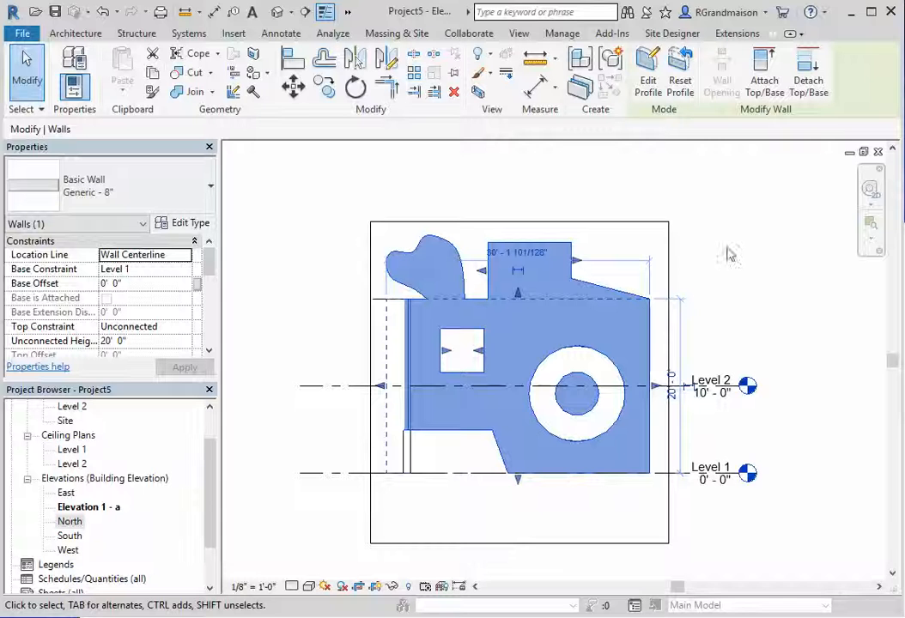
mouse_move(480, 355)
mouse_down()
mouse_move(471, 355)
mouse_move(481, 359)
mouse_up()
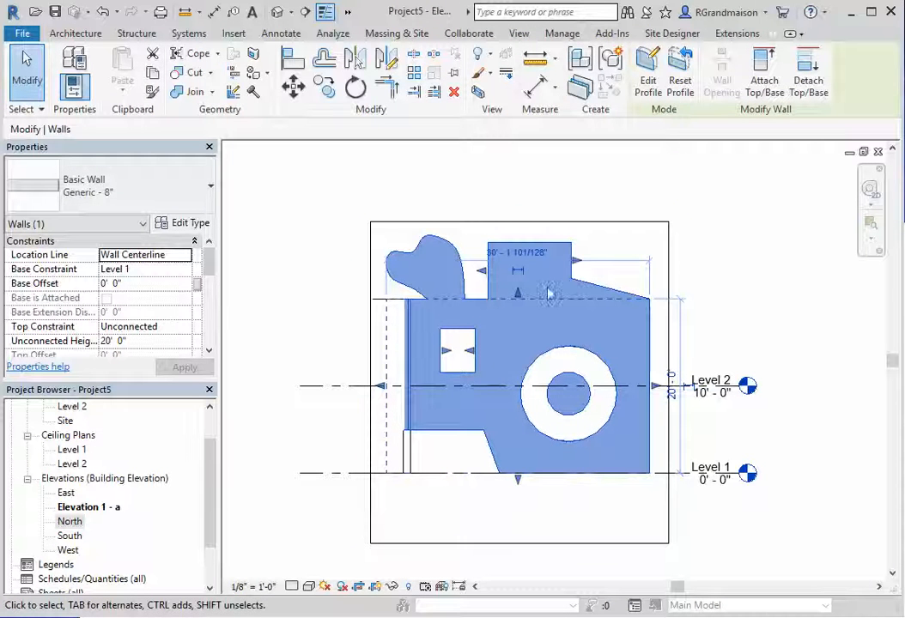
click(678, 167)
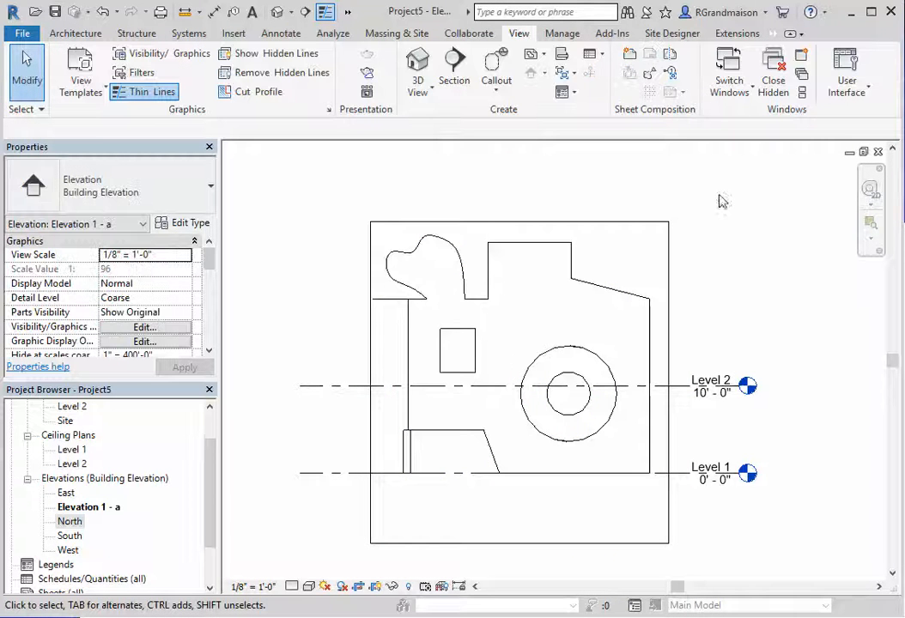
click(483, 364)
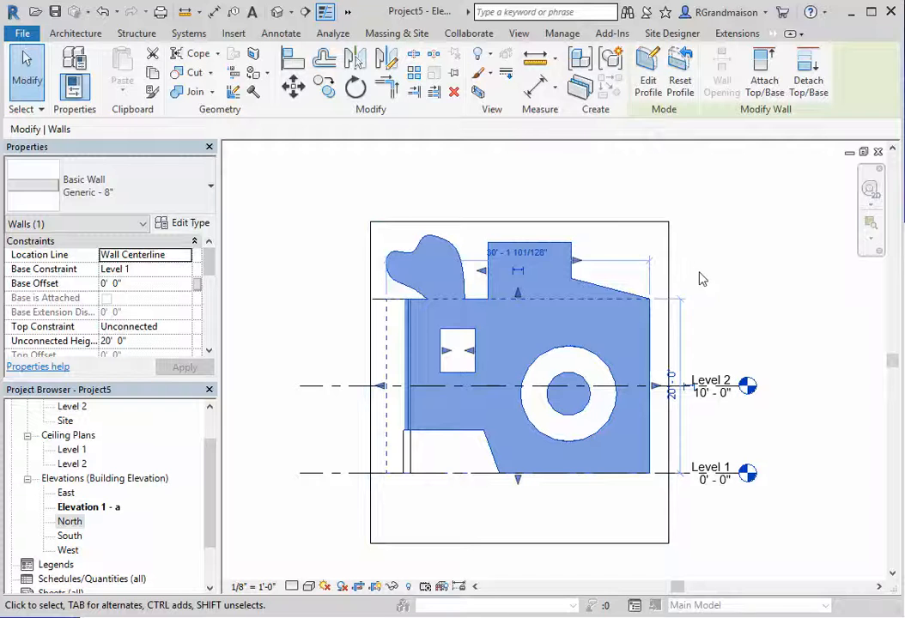
click(694, 227)
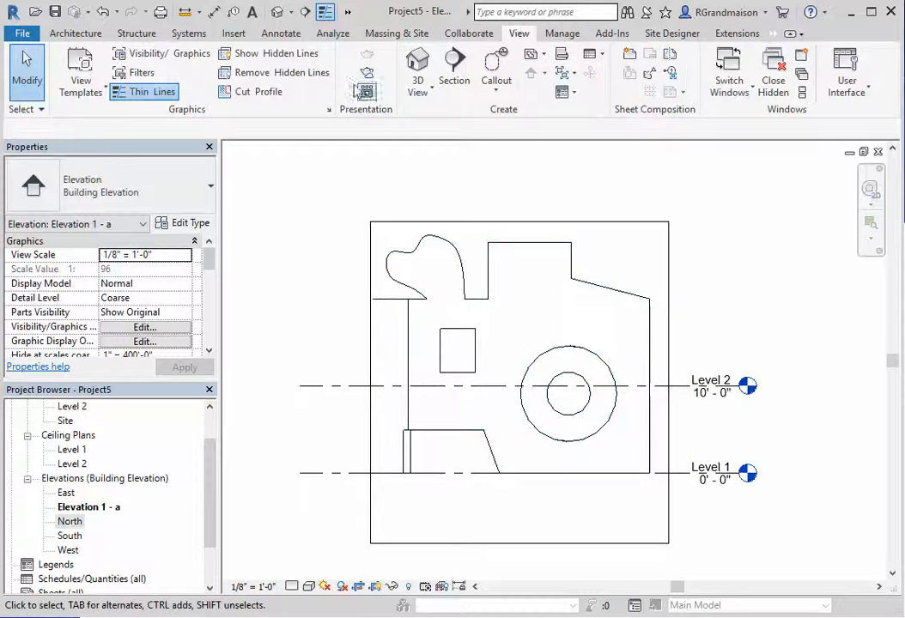
Open the default 3D view and set its visual style to Shaded.
click(279, 12)
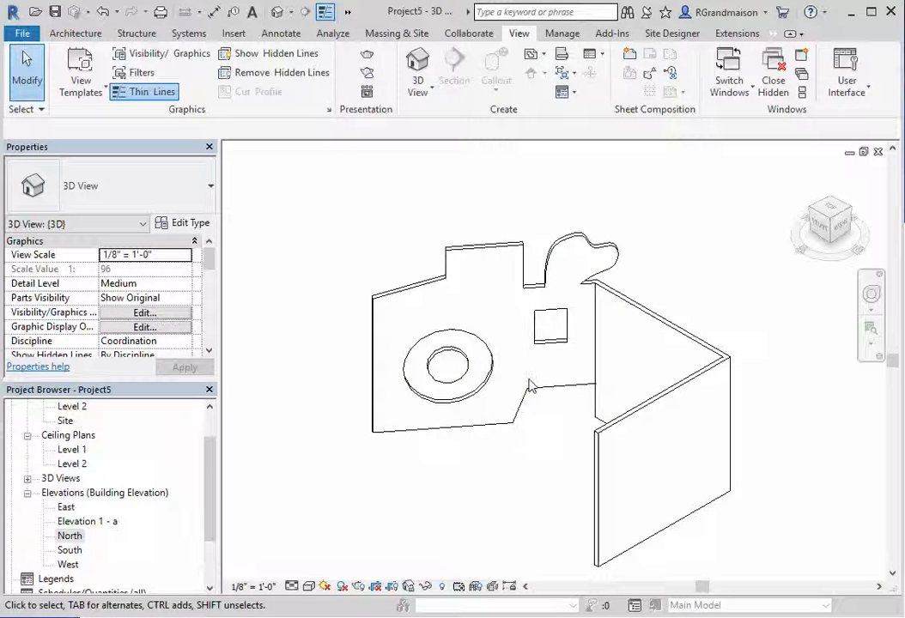
shift+middle_drag(531, 388, 761, 444)
scroll(602, 448, up, 3)
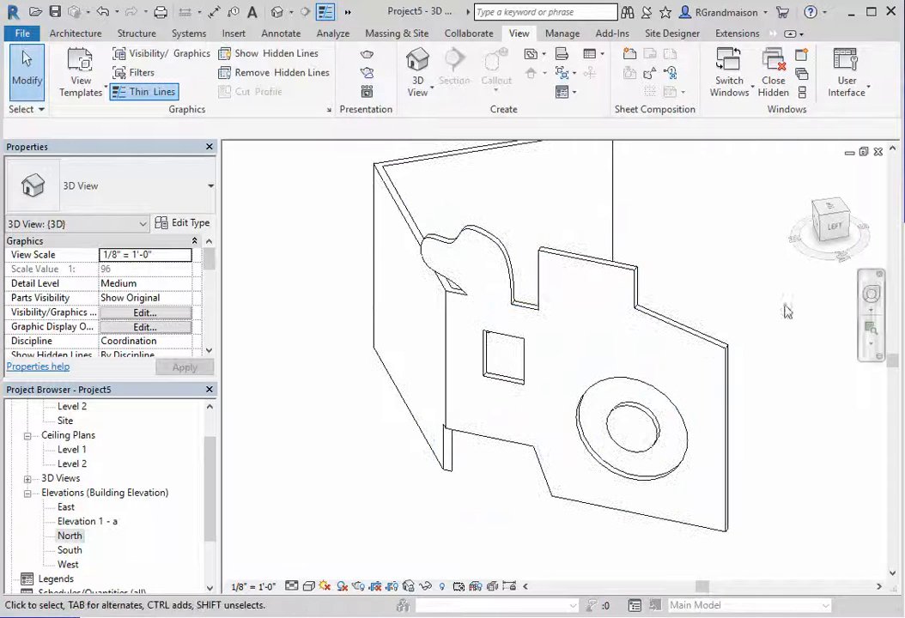
click(310, 586)
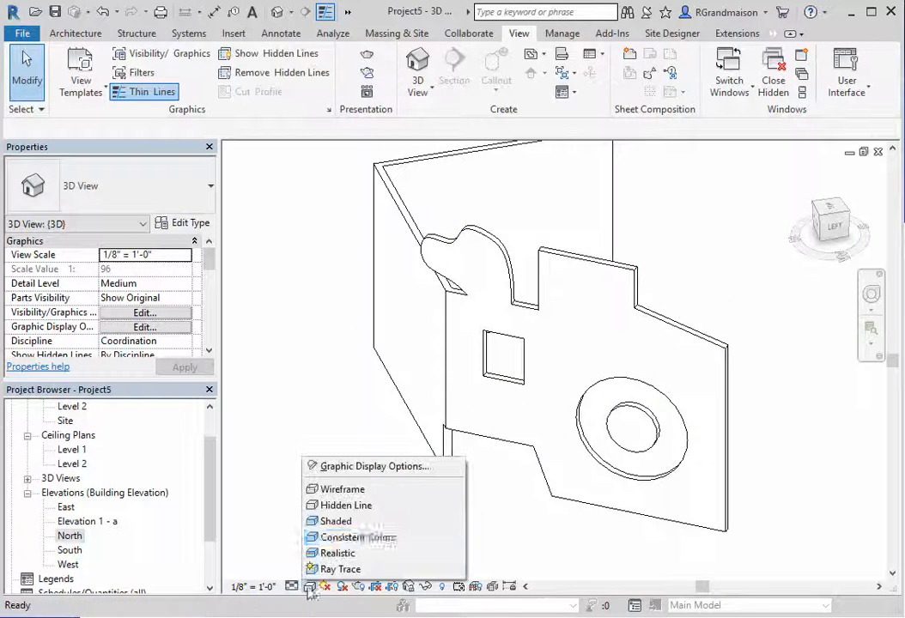
click(337, 521)
Reset the angled wall's profile to its original rectangular shape.
mouse_move(378, 497)
shift+middle_down()
mouse_move(367, 533)
mouse_move(494, 545)
mouse_move(560, 469)
mouse_move(675, 433)
shift+middle_up()
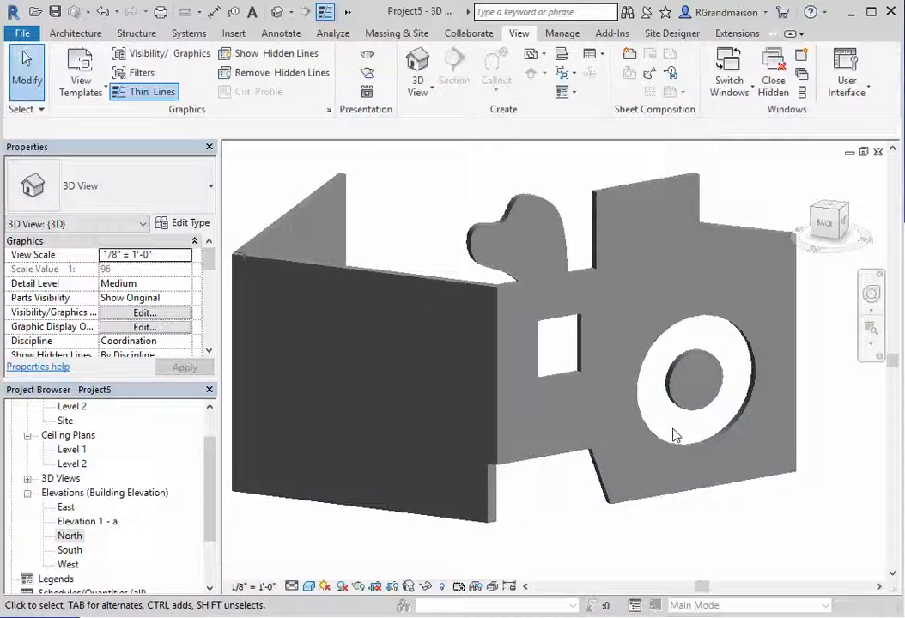
scroll(618, 448, up, 3)
shift+middle_drag(578, 451, 584, 363)
click(504, 367)
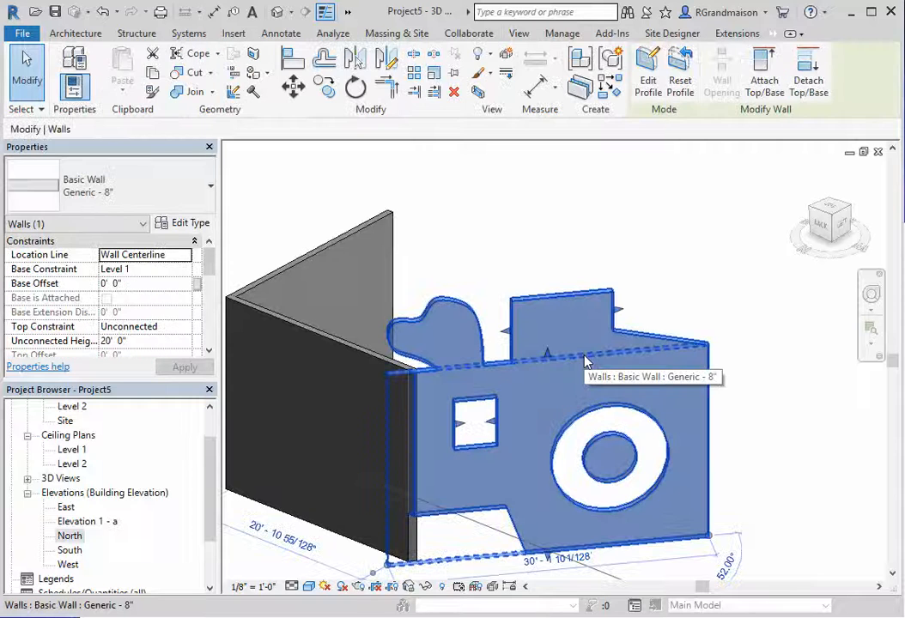
click(681, 75)
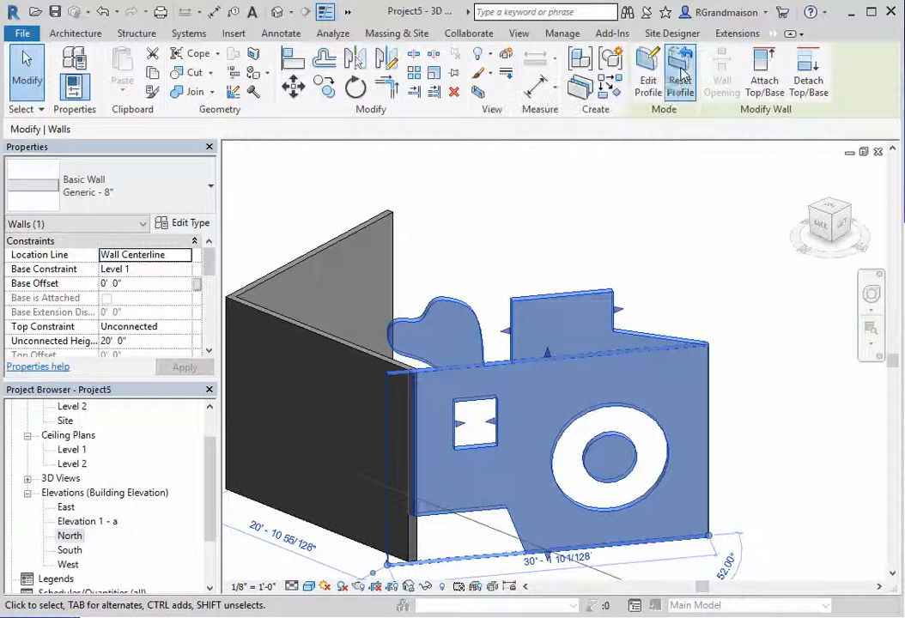
click(606, 247)
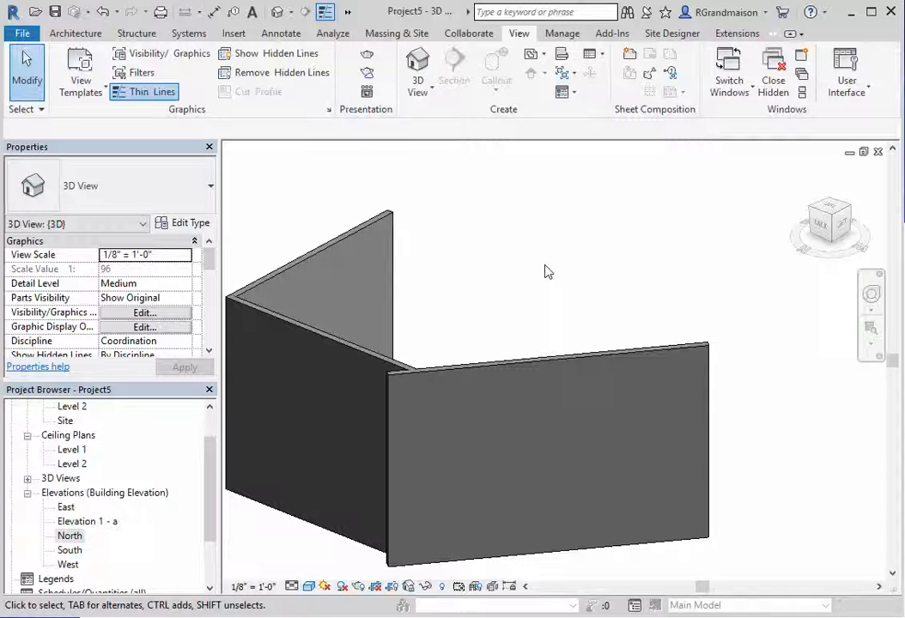
Trim the reset angled wall and the adjoining dark wall to a clean corner.
key(t)
key(r)
click(533, 365)
click(394, 366)
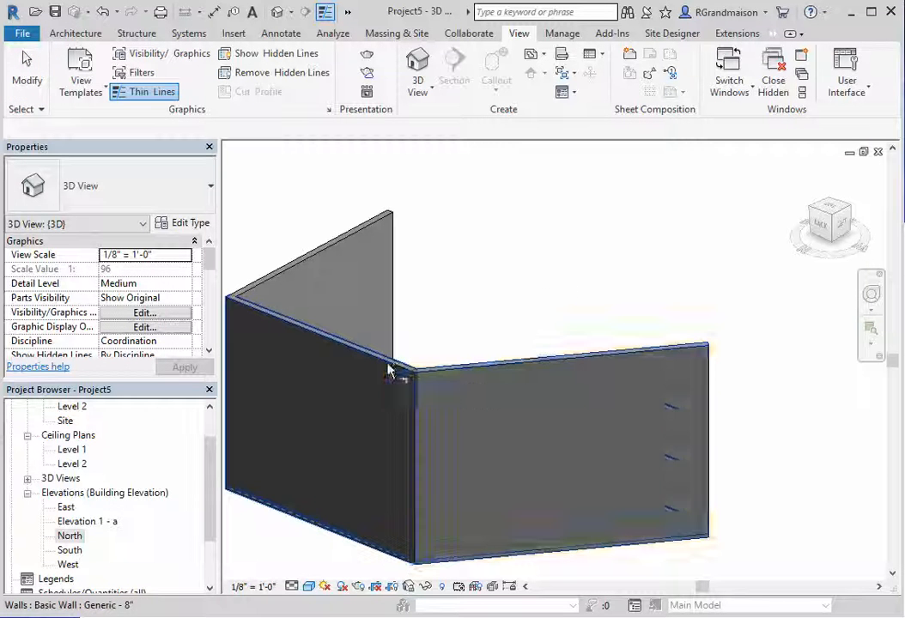
right_click(524, 285)
click(555, 287)
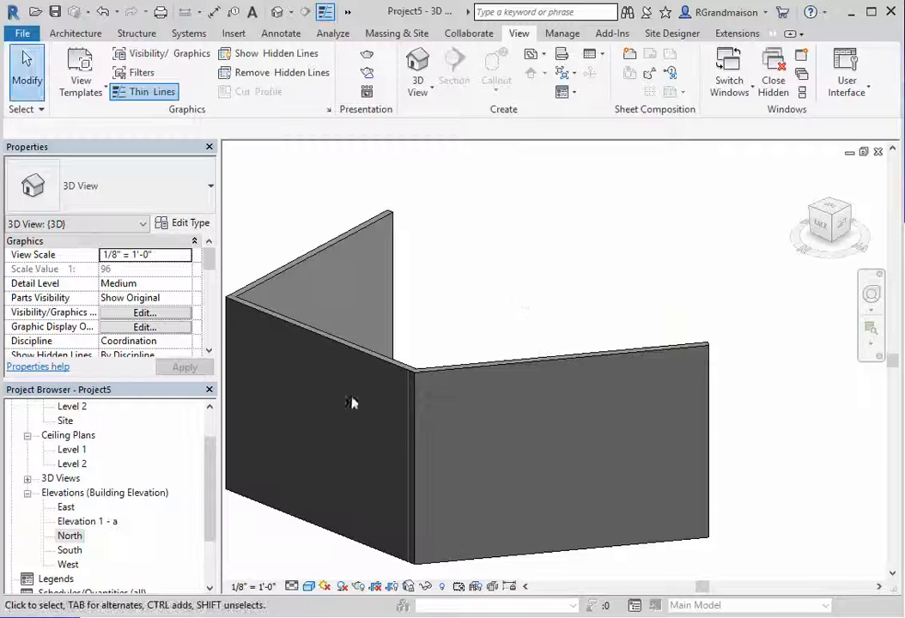
Select the rear wall for profile editing.
middle_drag(352, 402, 476, 285)
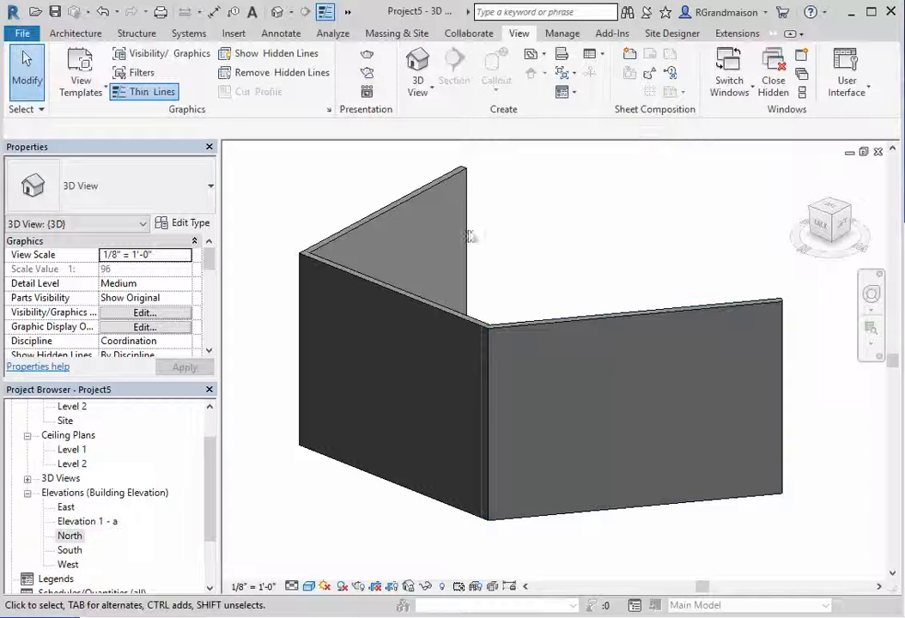
click(391, 219)
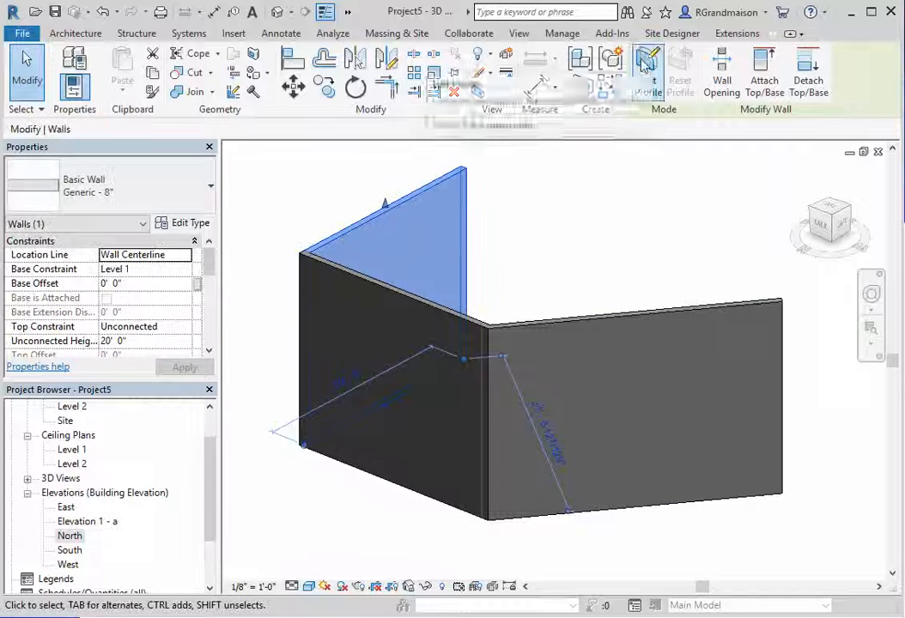